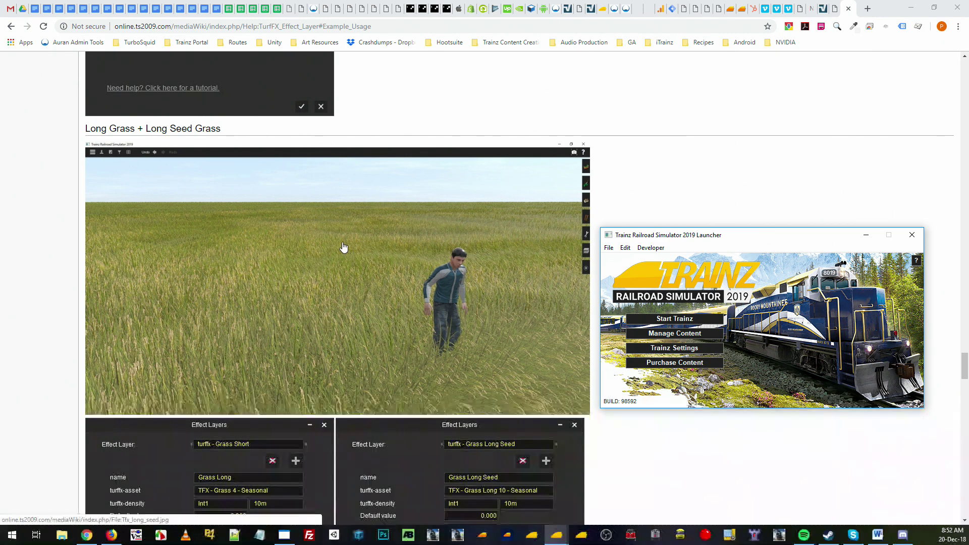
Create a new route named Turf Example with the Default Region, Real Scale and Metric units.
{"action": "left_click", "coordinate": [608, 247]}
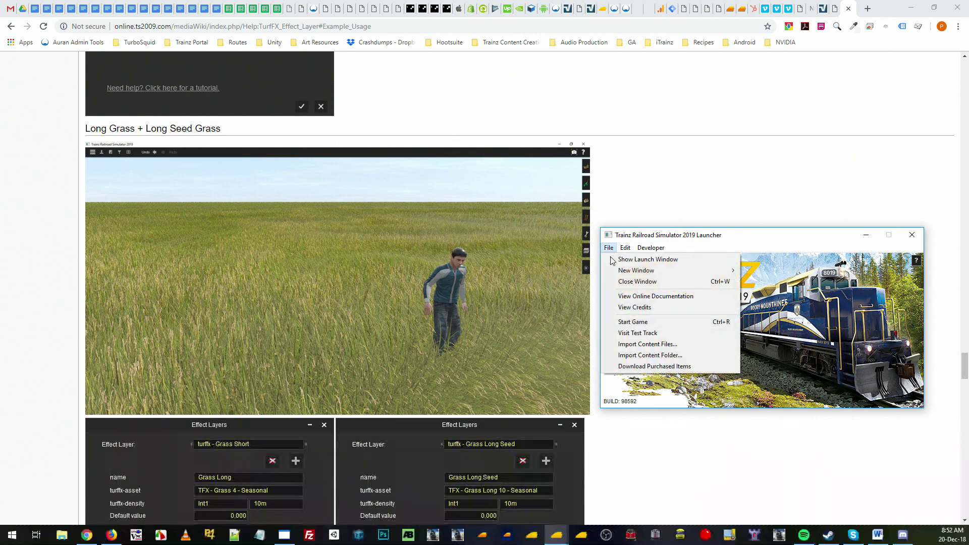
{"action": "mouse_move", "coordinate": [634, 273]}
{"action": "left_click", "coordinate": [783, 281]}
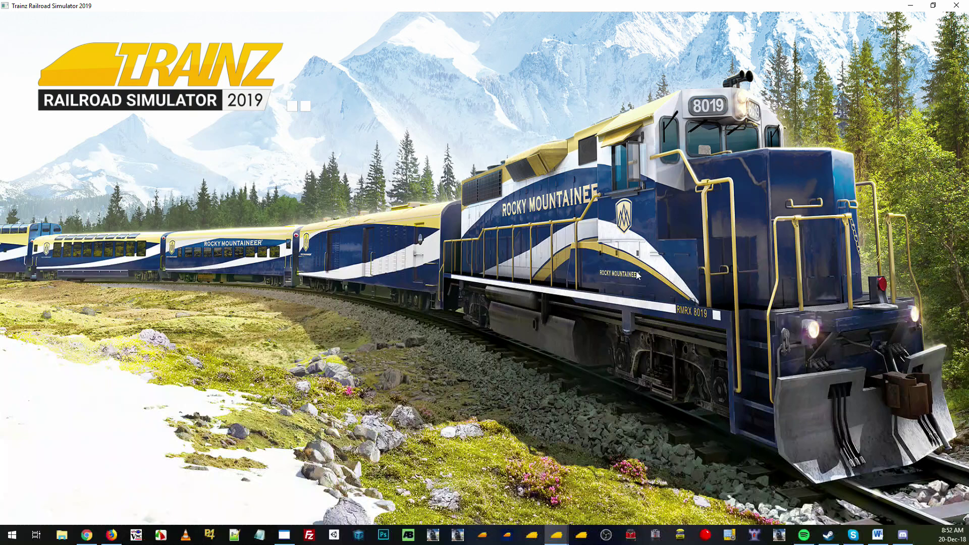
{"action": "type", "text": "Turf Example"}
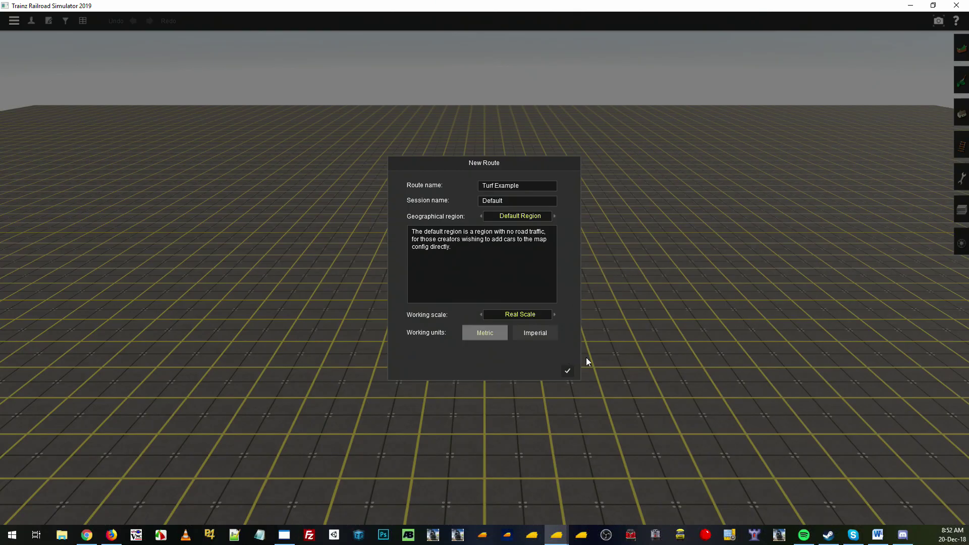
{"action": "left_click", "coordinate": [567, 371]}
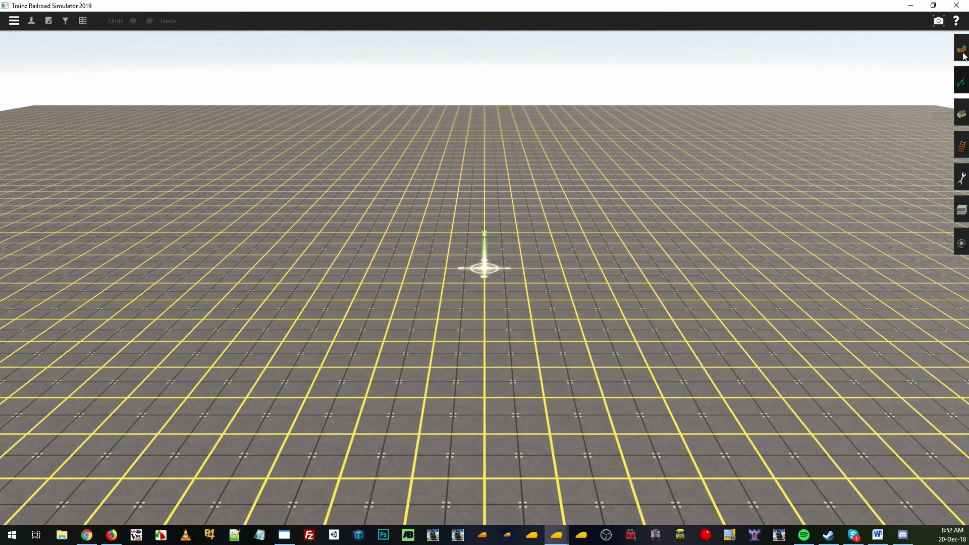
Add a TurfFX effect layer named TFX - Grass to the route.
{"action": "mouse_move", "coordinate": [961, 60]}
{"action": "left_click", "coordinate": [898, 188]}
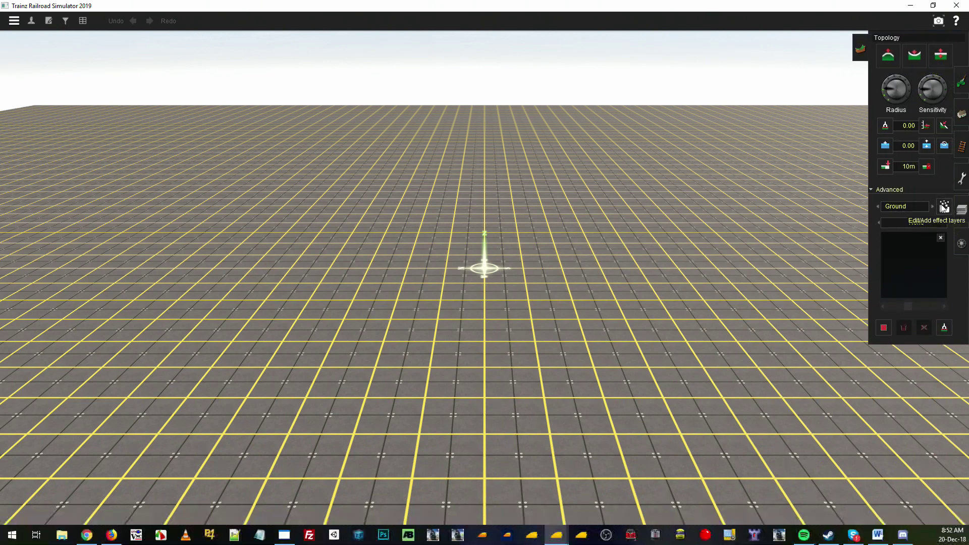
{"action": "left_click", "coordinate": [944, 207]}
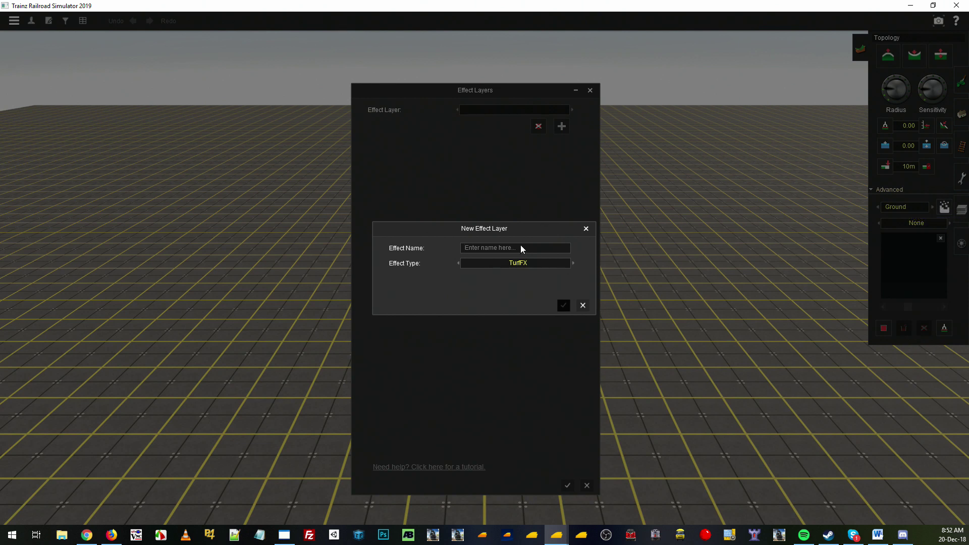
{"action": "type", "text": "TFX - Grass"}
{"action": "left_click", "coordinate": [564, 306]}
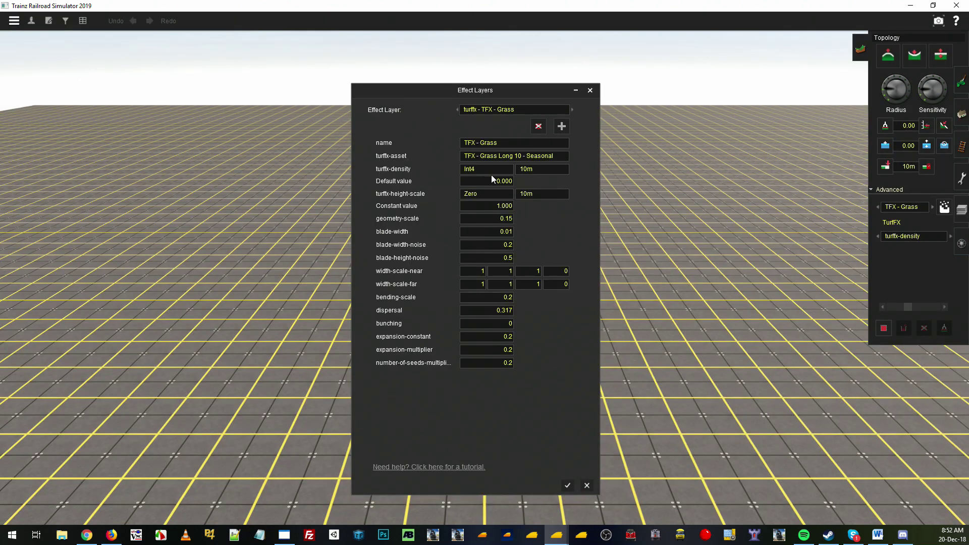
Set the grass layer's turffx-density resolution to 5m, consulting the Long Grass example on the TurfFX wiki page in the browser.
{"action": "left_click", "coordinate": [541, 171]}
{"action": "left_click", "coordinate": [535, 205]}
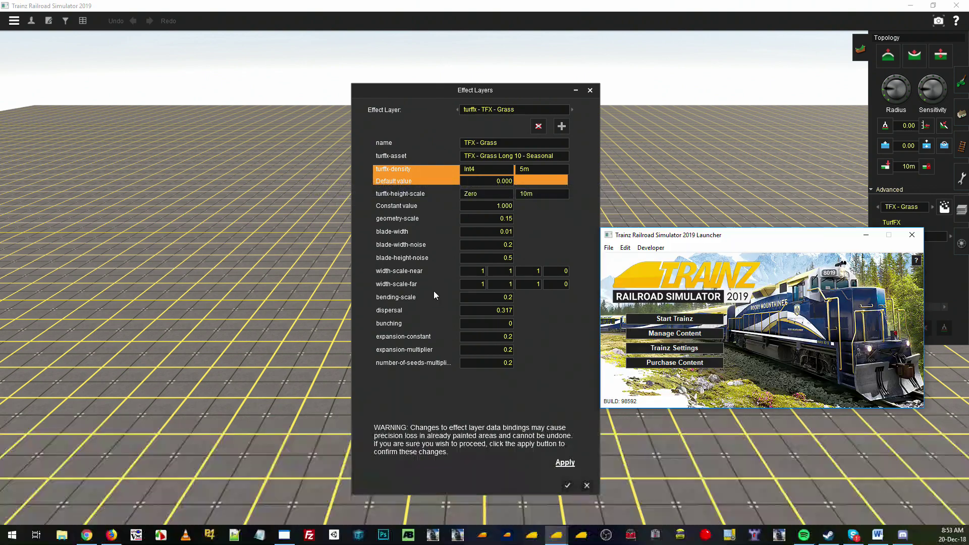
{"action": "key", "text": "alt+Tab"}
{"action": "scroll", "coordinate": [193, 340], "scroll_direction": "down", "scroll_amount": 3}
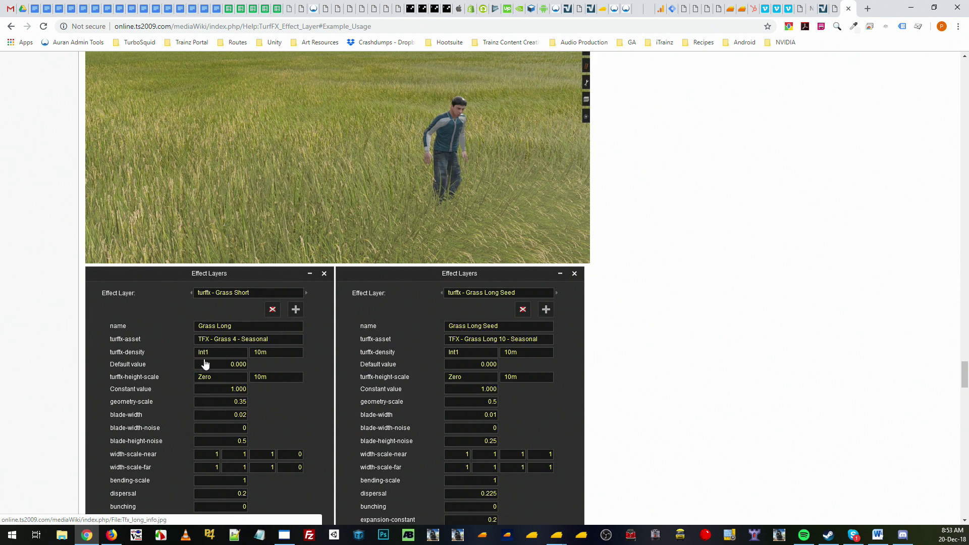
{"action": "key", "text": "alt+Tab"}
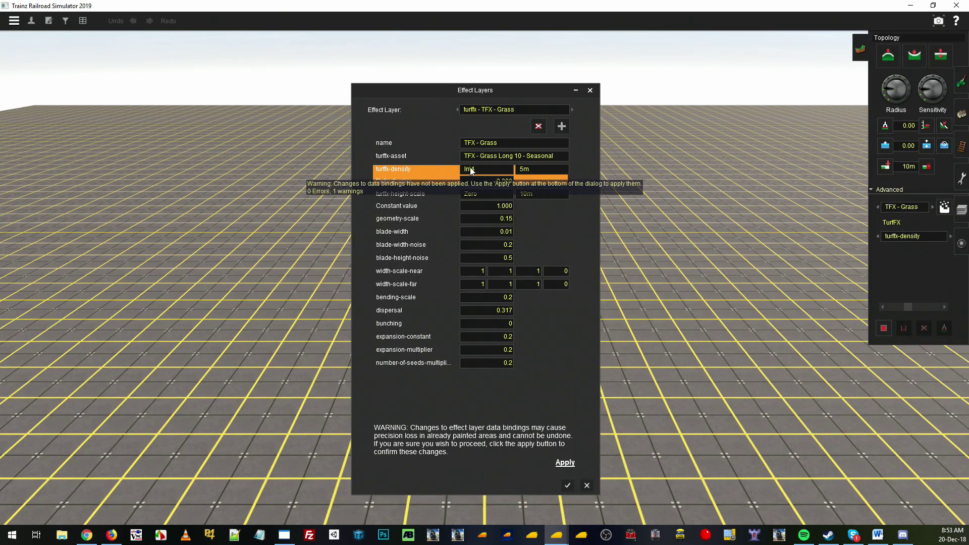
{"action": "key", "text": "alt+Tab"}
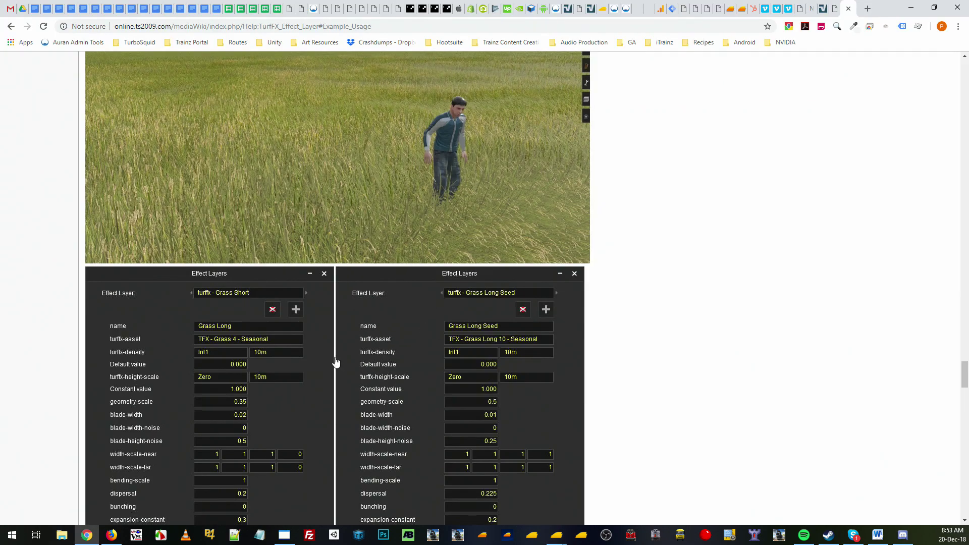
{"action": "key", "text": "alt+Tab"}
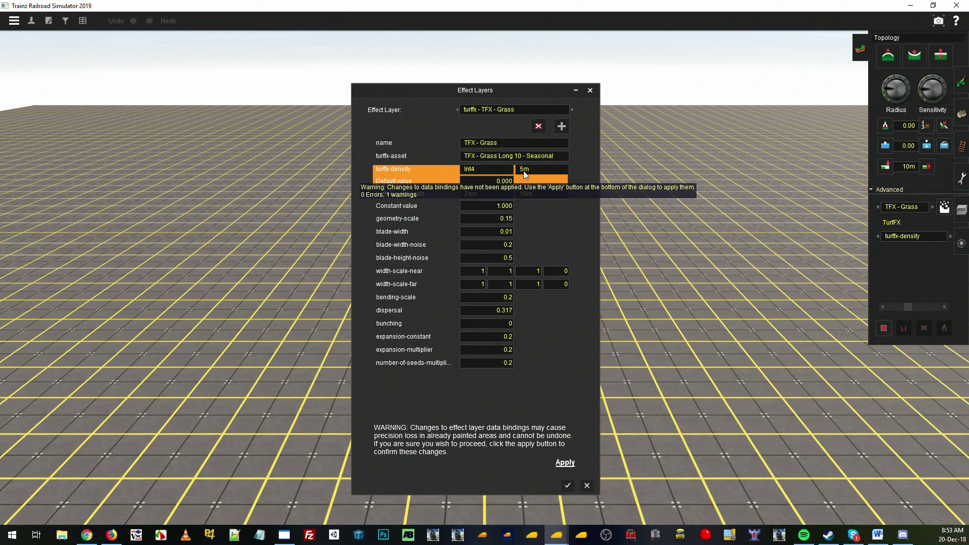
{"action": "left_click", "coordinate": [524, 171]}
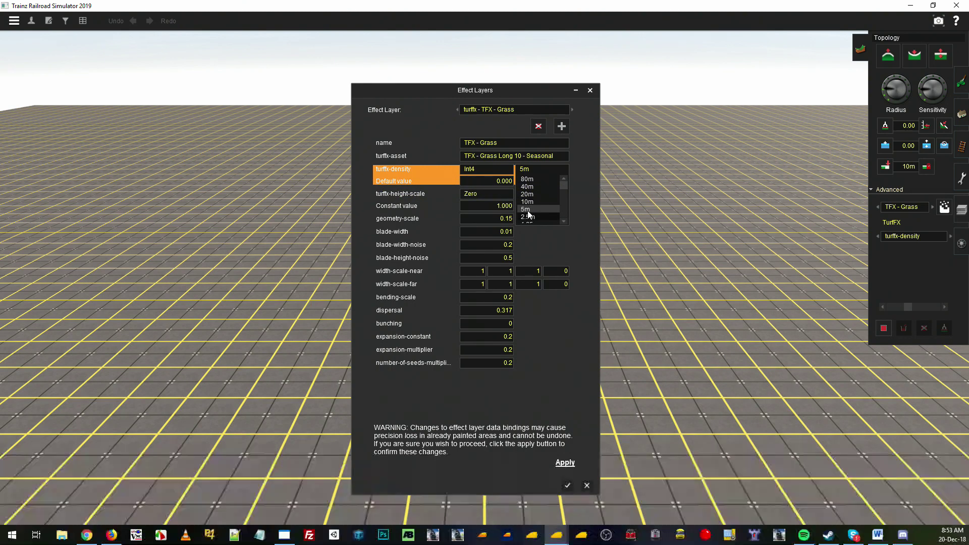
{"action": "left_click", "coordinate": [528, 209]}
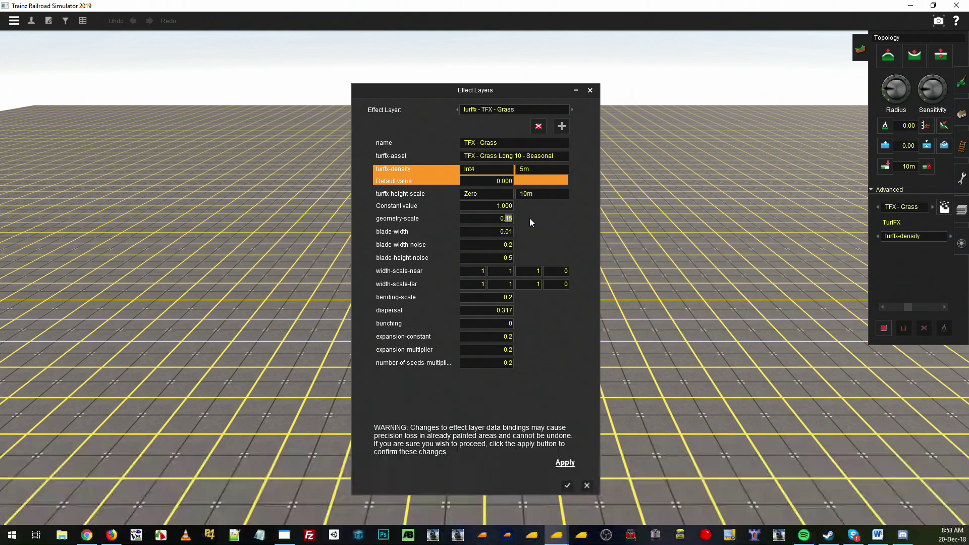
Following the wiki's long grass example, set the layer's geometry-scale to 0.35 and blade-width to 0.02.
{"action": "key", "text": "alt+Tab"}
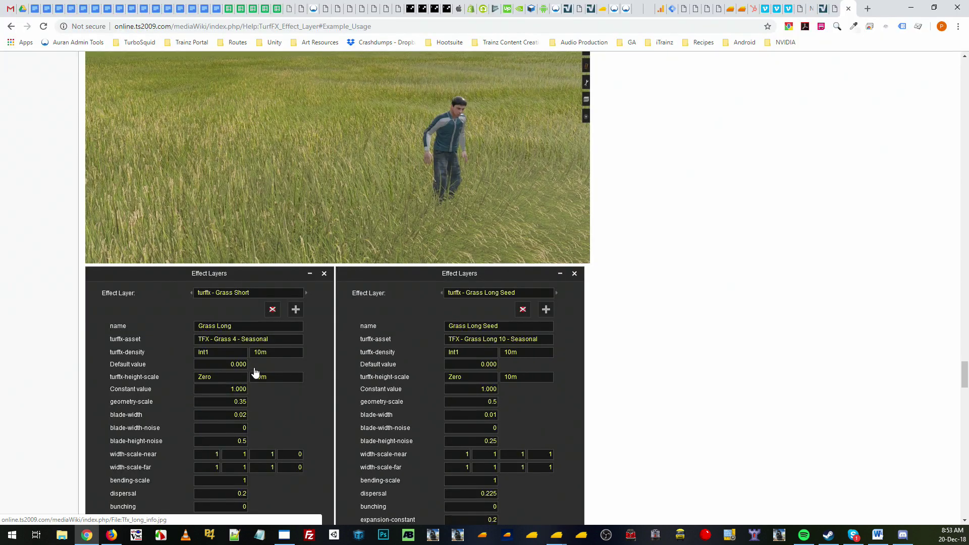
{"action": "scroll", "coordinate": [255, 371], "scroll_direction": "down", "scroll_amount": 2}
{"action": "key", "text": "alt+Tab"}
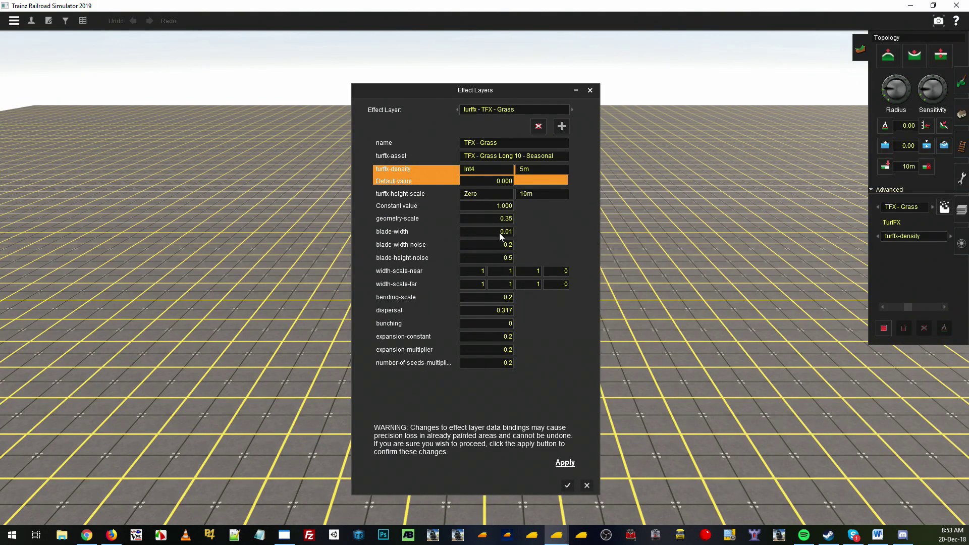
{"action": "key", "text": "alt+Tab"}
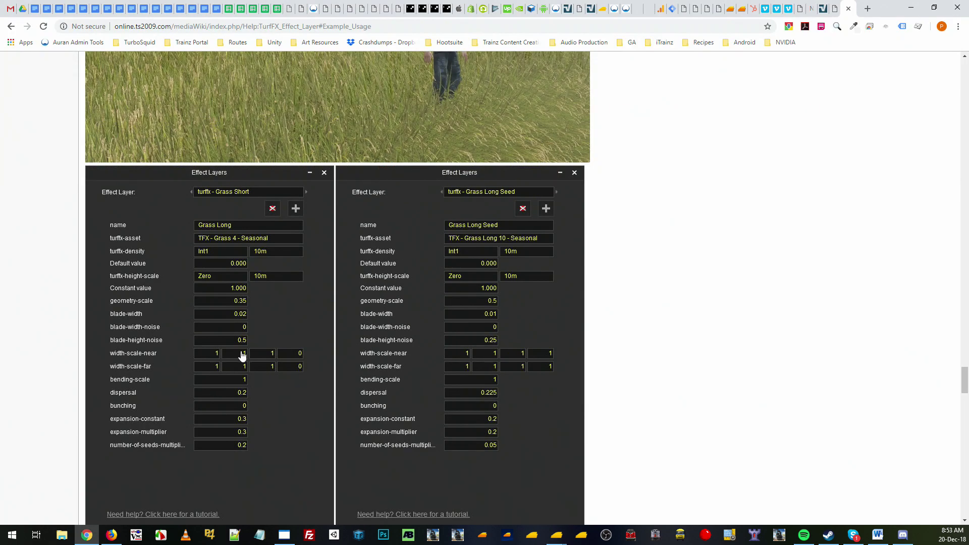
{"action": "key", "text": "alt+Tab"}
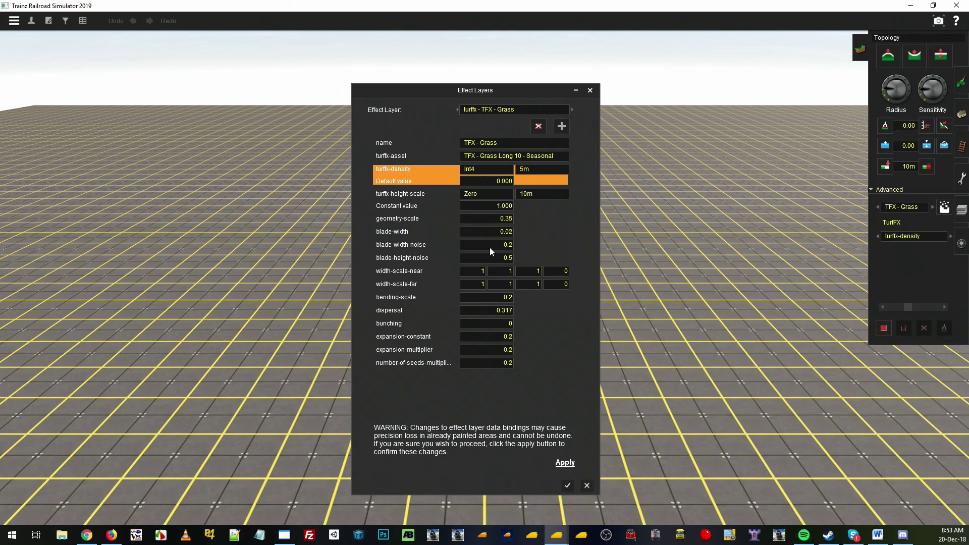
Set the grass layer's blade-width-noise to 0 and blade-height-noise to 0.3, checking against the wiki example.
{"action": "left_click", "coordinate": [493, 245]}
{"action": "type", "text": "0"}
{"action": "key", "text": "alt+Tab"}
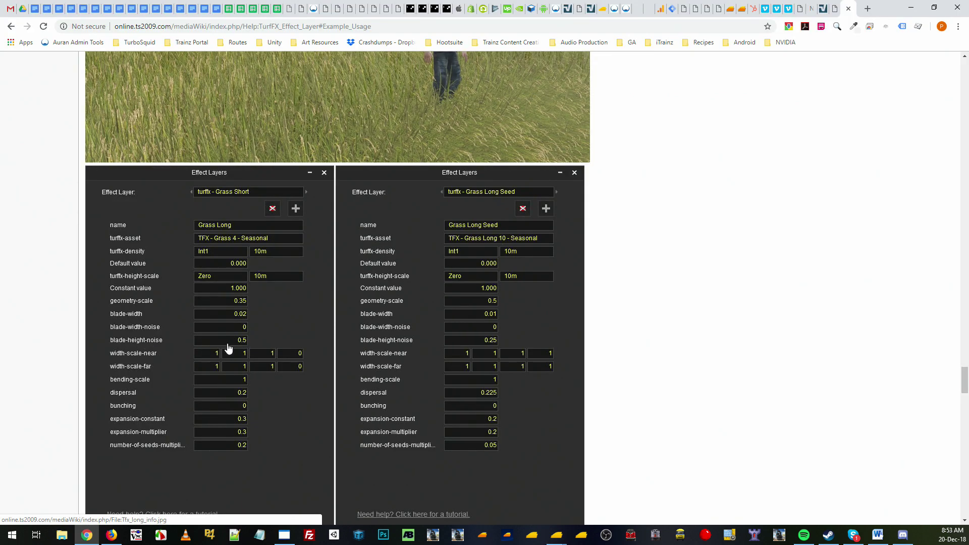
{"action": "key", "text": "alt+Tab"}
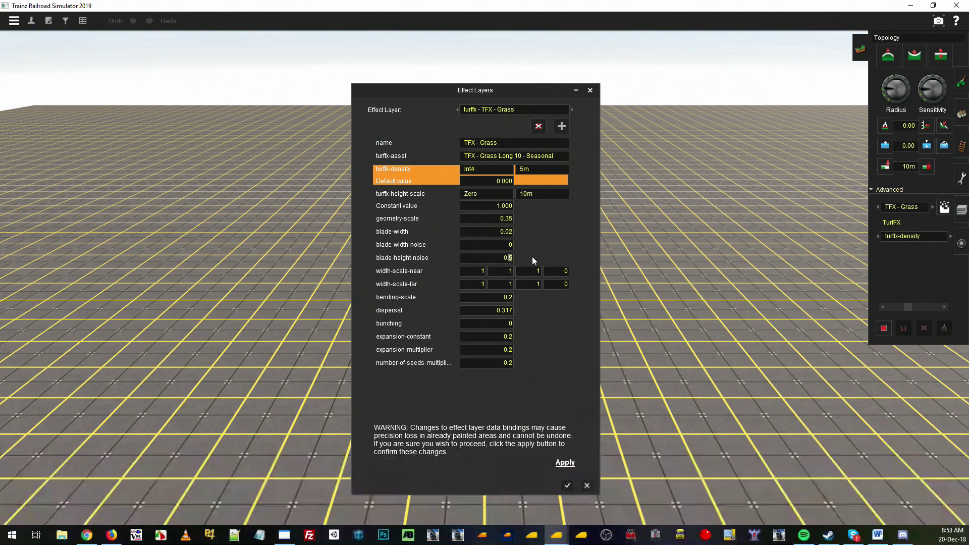
{"action": "type", "text": "3"}
Set the layer's bending-scale to 0.8, dispersal to 0.2, and both expansion-constant and expansion-multiplier to 0.3.
{"action": "key", "text": "alt+Tab"}
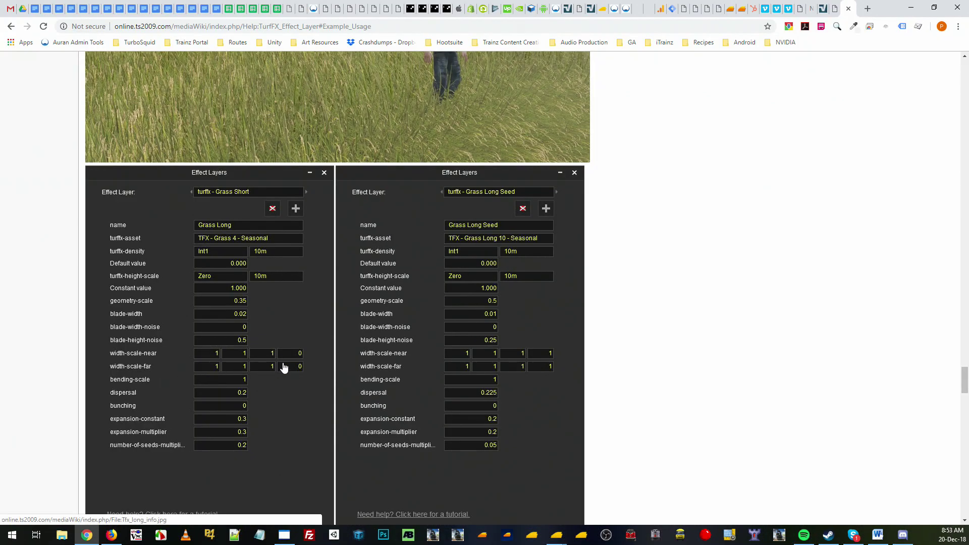
{"action": "key", "text": "alt+Tab"}
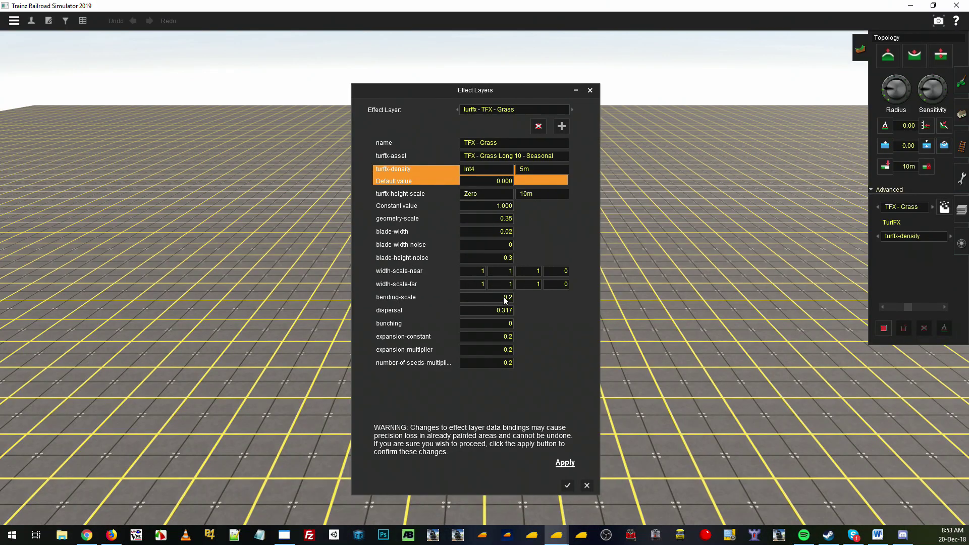
{"action": "left_click_drag", "start_coordinate": [502, 296], "coordinate": [558, 302]}
{"action": "type", "text": "0.8"}
Change the layer's turffx-asset to TFX - Grass 4 - Seasonal, apply the data binding changes and accept the effect layer settings.
{"action": "left_click", "coordinate": [483, 156]}
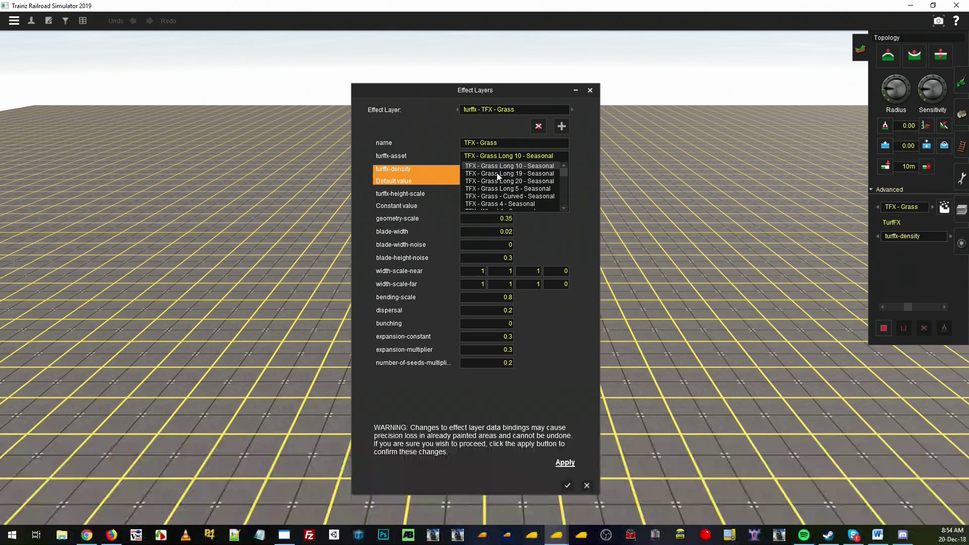
{"action": "left_click", "coordinate": [507, 204]}
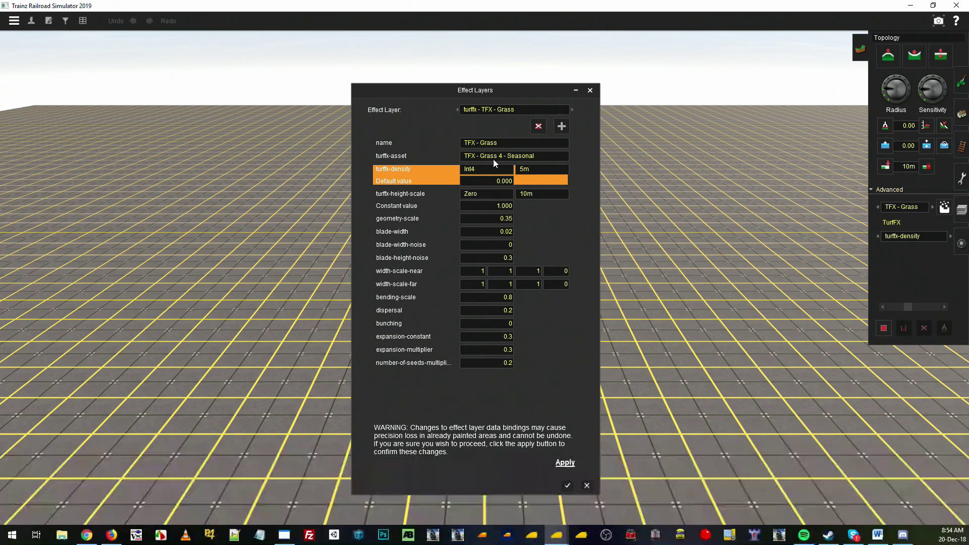
{"action": "left_click", "coordinate": [567, 463]}
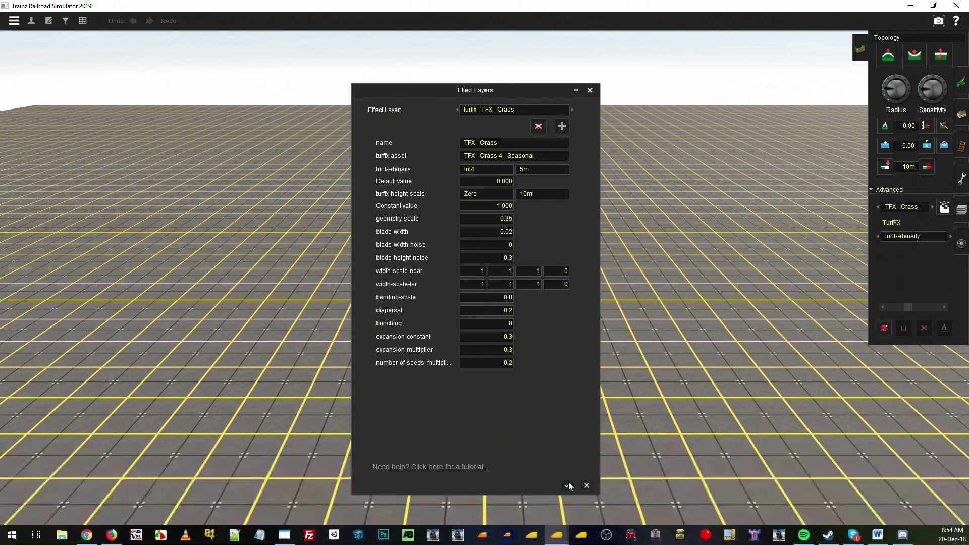
{"action": "left_click", "coordinate": [567, 486]}
Cover the baseboard with TFX - Grass using a large brush radius and high sensitivity, and review the layer's settings.
{"action": "left_click", "coordinate": [889, 64]}
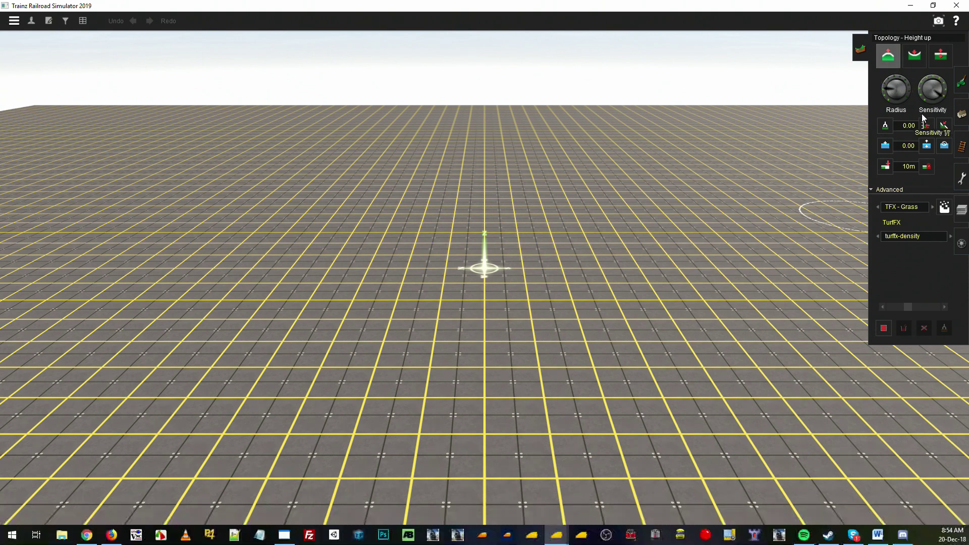
{"action": "left_click_drag", "start_coordinate": [896, 78], "coordinate": [905, 94]}
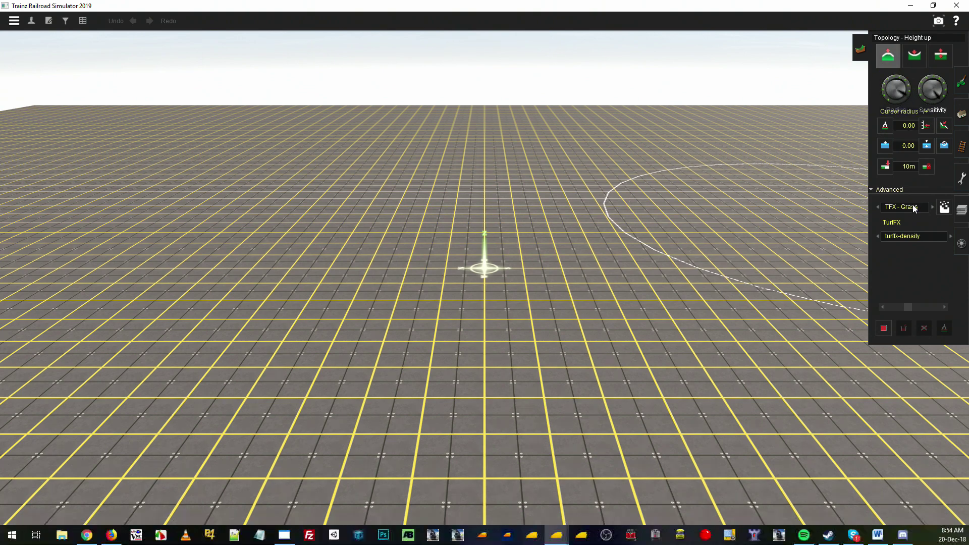
{"action": "mouse_move", "coordinate": [611, 258]}
{"action": "left_mouse_down"}
{"action": "mouse_move", "coordinate": [251, 216]}
{"action": "mouse_move", "coordinate": [740, 238]}
{"action": "mouse_move", "coordinate": [468, 411]}
{"action": "mouse_move", "coordinate": [488, 297]}
{"action": "left_mouse_up"}
{"action": "scroll", "coordinate": [493, 280], "scroll_direction": "up", "scroll_amount": 10}
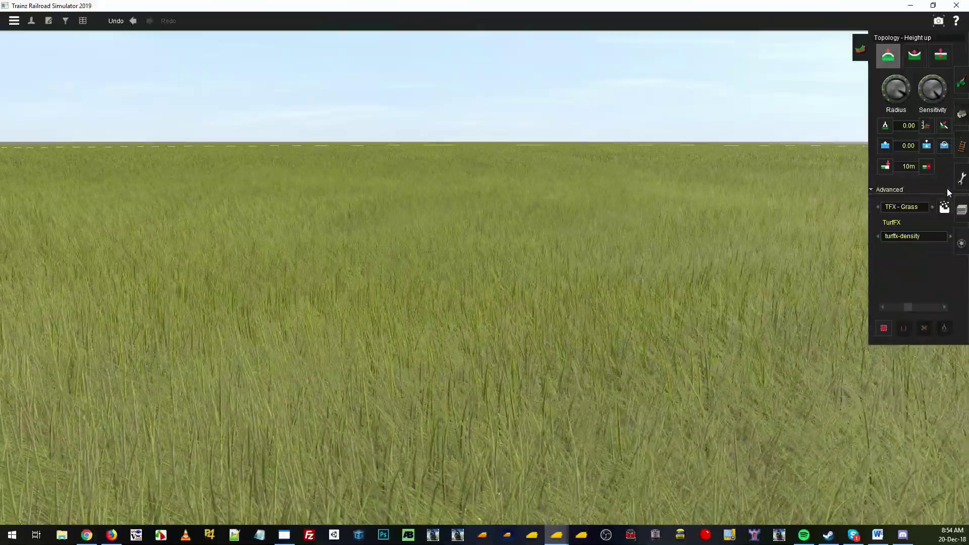
{"action": "left_click", "coordinate": [945, 207]}
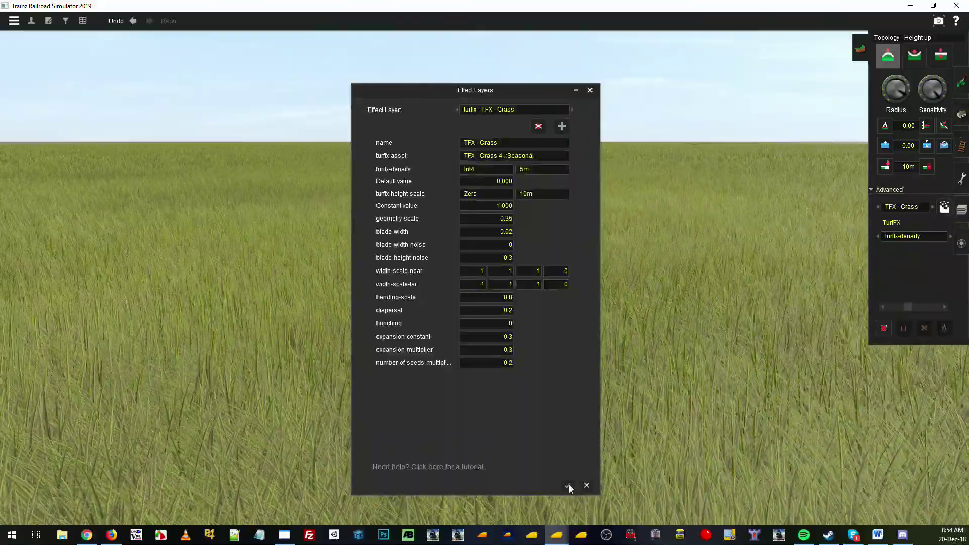
{"action": "left_click", "coordinate": [568, 485]}
Lower the wind strength in the route's environment weather settings.
{"action": "left_click", "coordinate": [13, 21]}
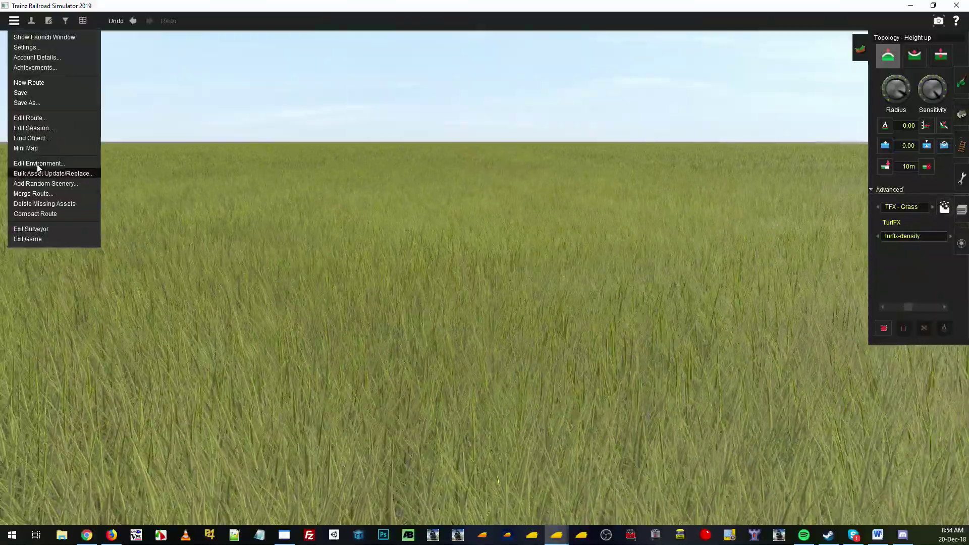
{"action": "left_click", "coordinate": [32, 163]}
{"action": "left_click", "coordinate": [610, 289]}
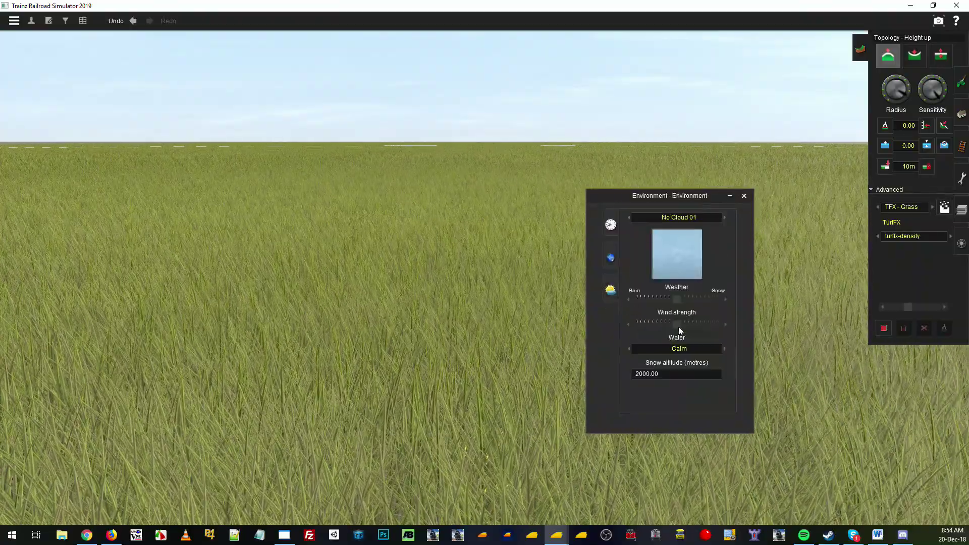
{"action": "left_click_drag", "start_coordinate": [676, 324], "coordinate": [654, 322]}
{"action": "left_click", "coordinate": [743, 196]}
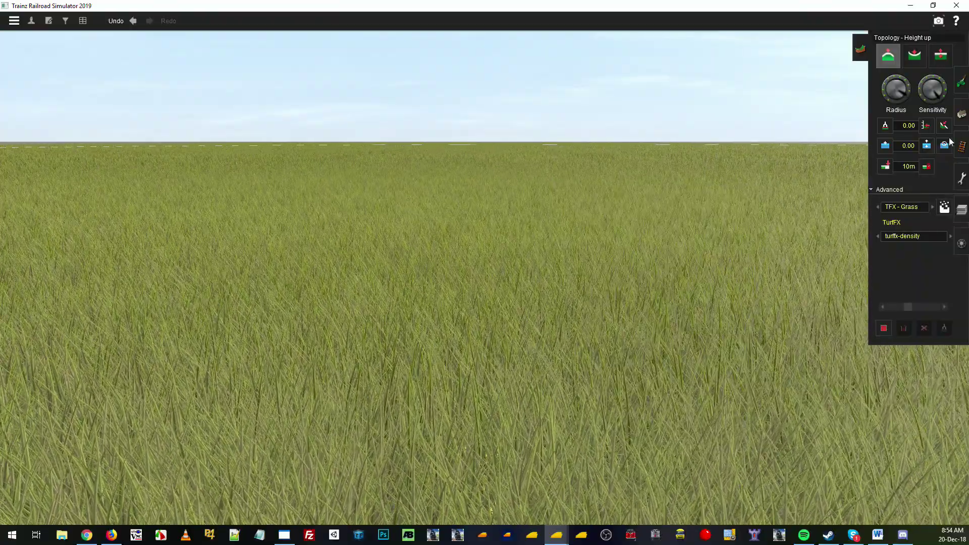
Place a Person13 figure in the middle of the grass for scale and return to the topology tools.
{"action": "left_click", "coordinate": [962, 114]}
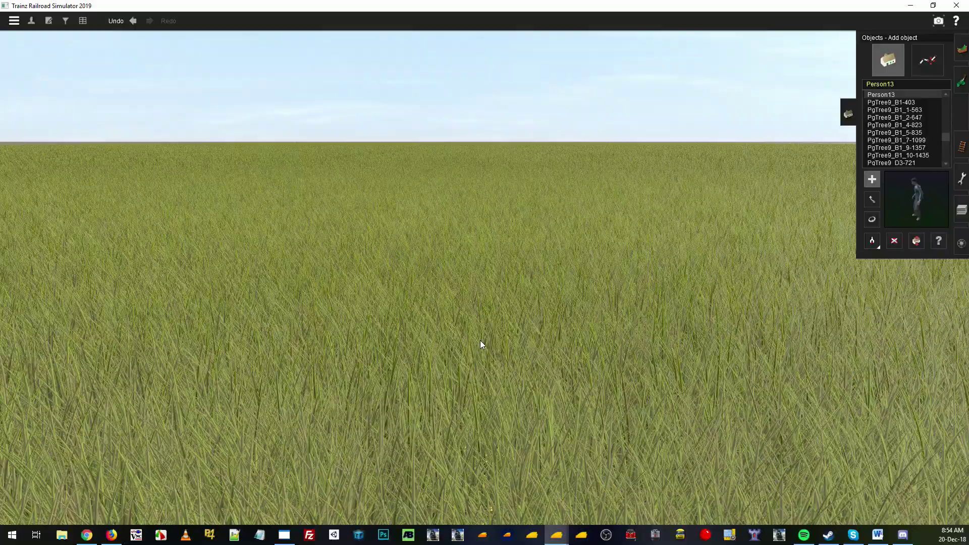
{"action": "left_click", "coordinate": [456, 262]}
{"action": "scroll", "coordinate": [498, 268], "scroll_direction": "up", "scroll_amount": 4}
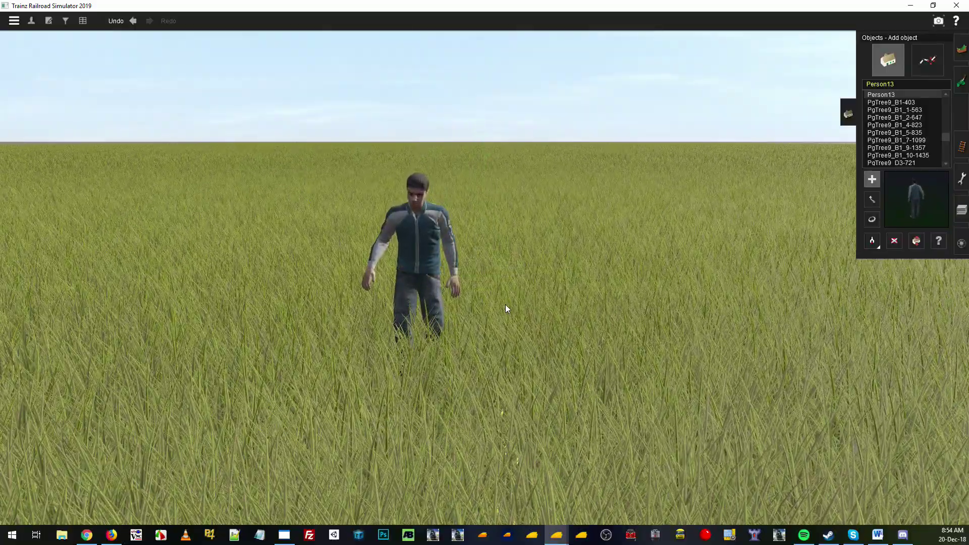
{"action": "left_click", "coordinate": [849, 114]}
{"action": "key", "text": "F2"}
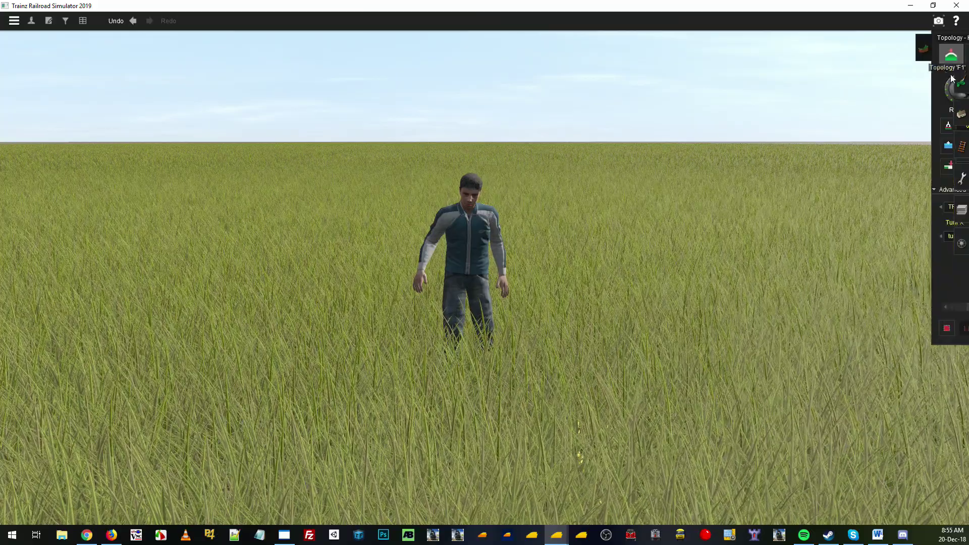
Create a new TurfFX effect layer named TFX - Grass Seed.
{"action": "left_click", "coordinate": [942, 210]}
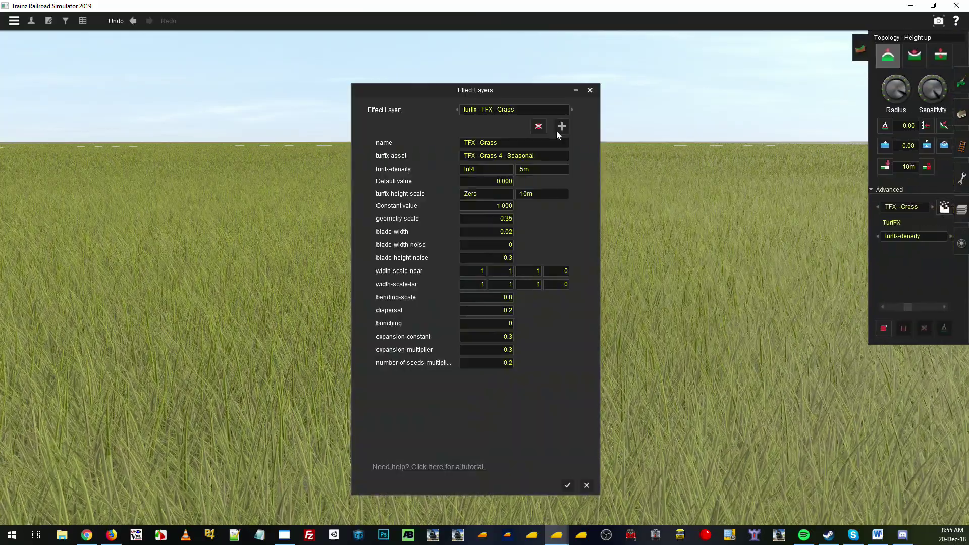
{"action": "left_click", "coordinate": [562, 127]}
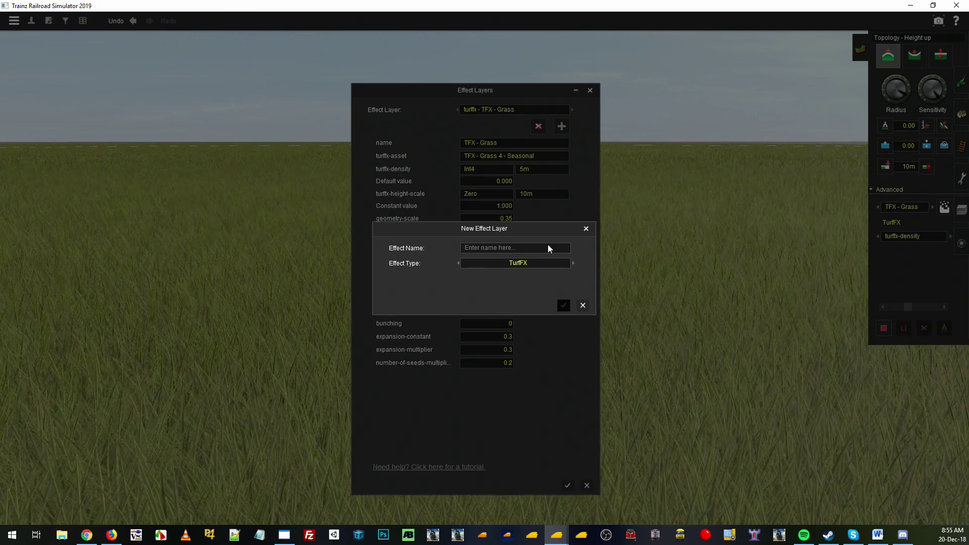
{"action": "type", "text": "TFX - Grass Seed"}
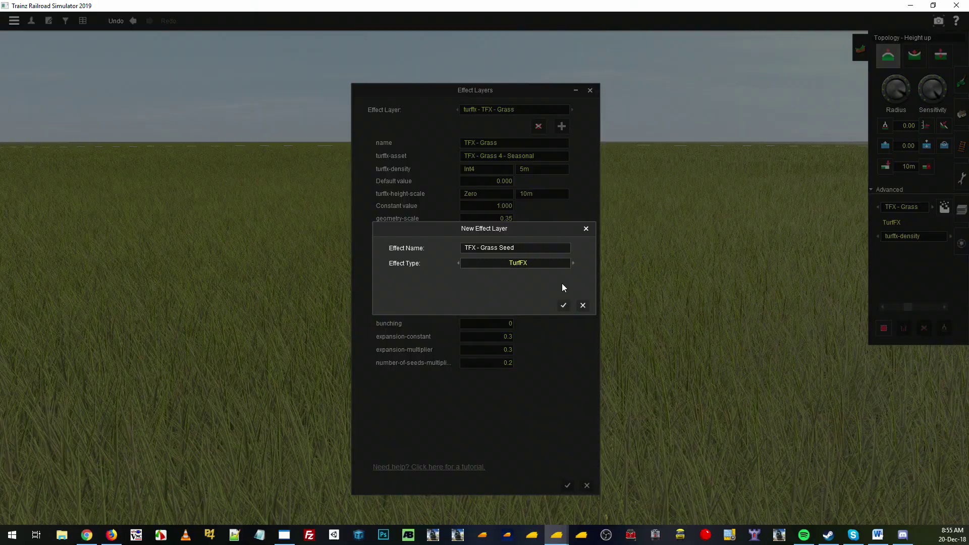
{"action": "left_click", "coordinate": [564, 305]}
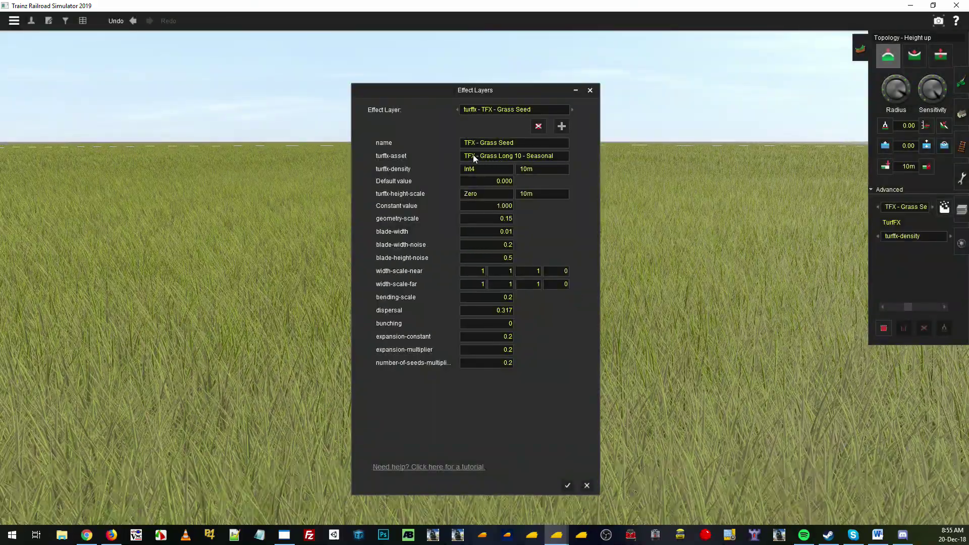
Choose TFX - Grass Long 10 - Seasonal as the new layer's turffx-asset and compare it with the wiki's Grass Long Seed example.
{"action": "left_click", "coordinate": [519, 158]}
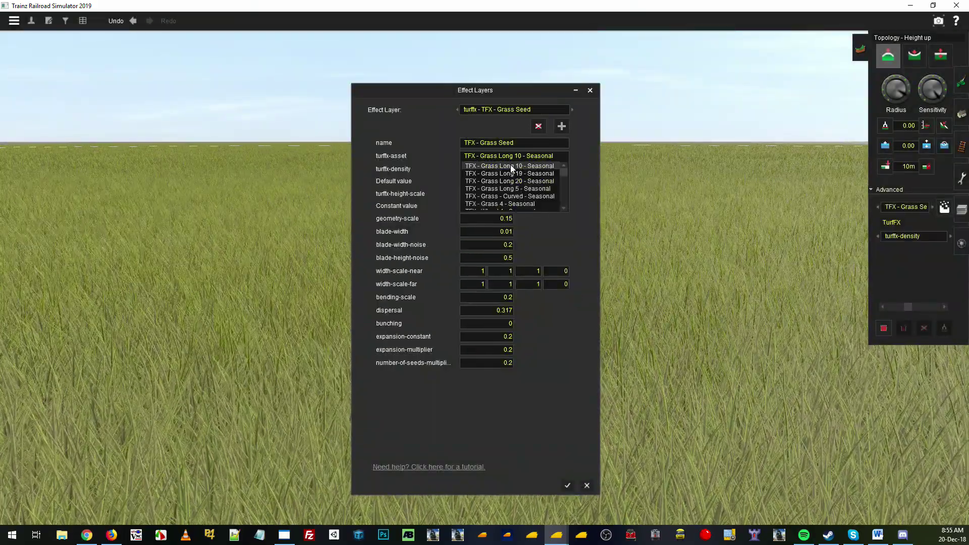
{"action": "left_click", "coordinate": [550, 164]}
{"action": "key", "text": "alt+Tab"}
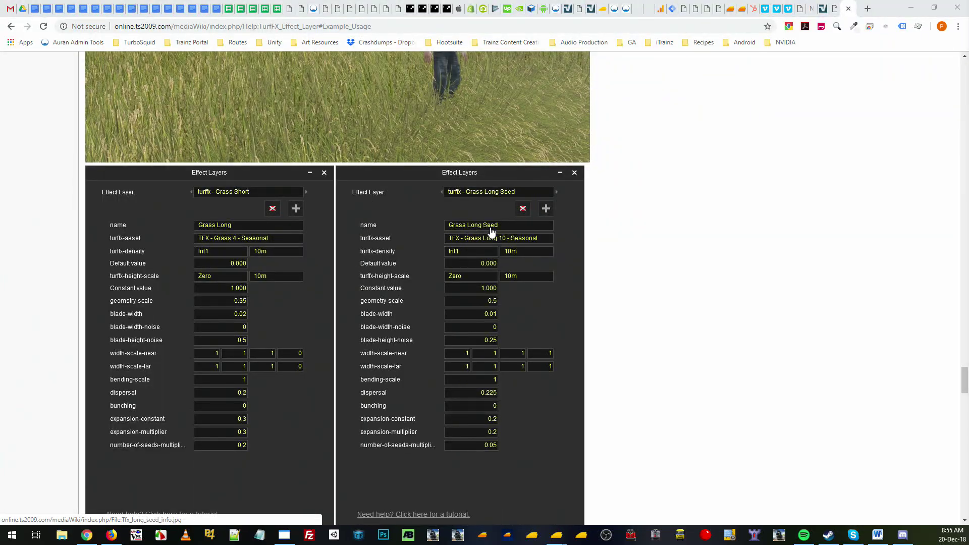
{"action": "key", "text": "alt+Tab"}
Set the TFX - Grass Seed layer's turffx-density to Int1 with a 10m resolution.
{"action": "left_click", "coordinate": [477, 168]}
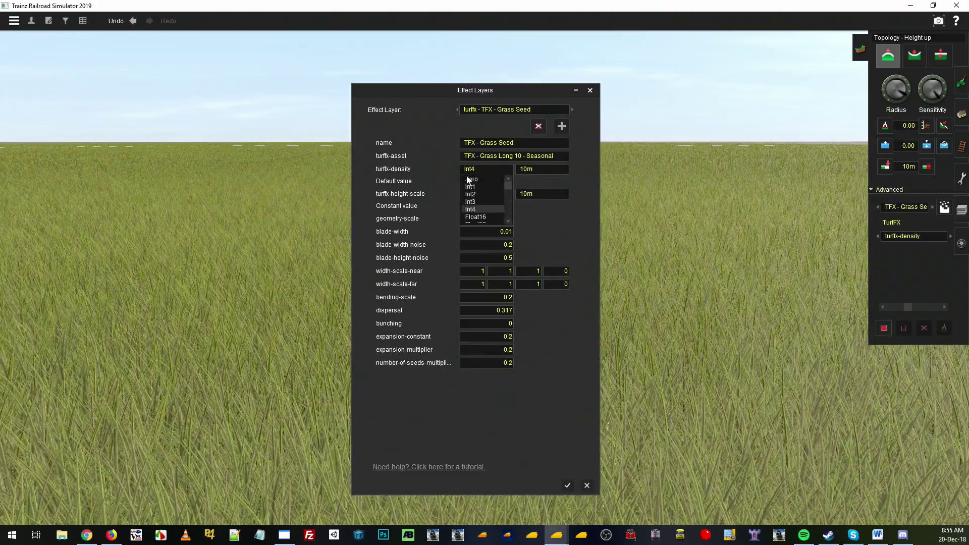
{"action": "left_click", "coordinate": [470, 177]}
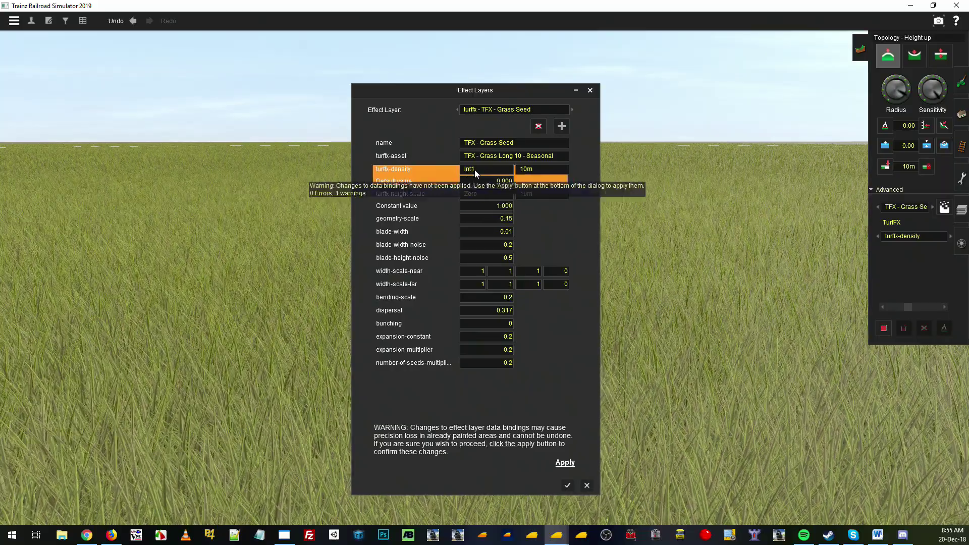
{"action": "left_click", "coordinate": [530, 170]}
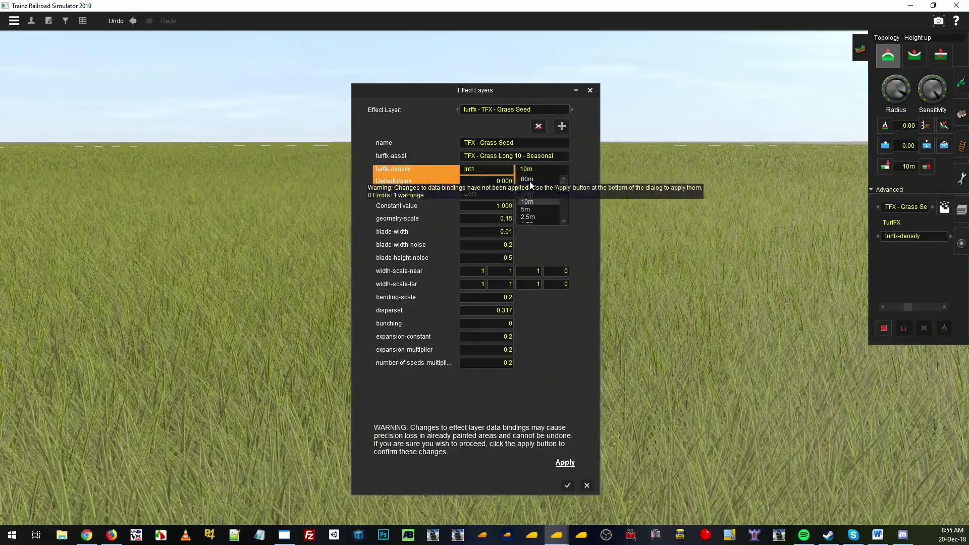
{"action": "left_click", "coordinate": [543, 210]}
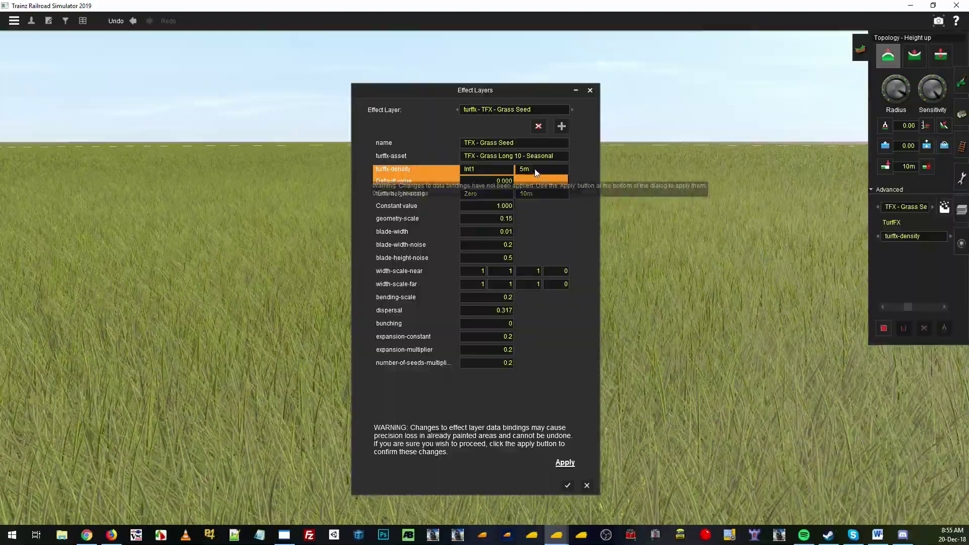
{"action": "left_click", "coordinate": [534, 170]}
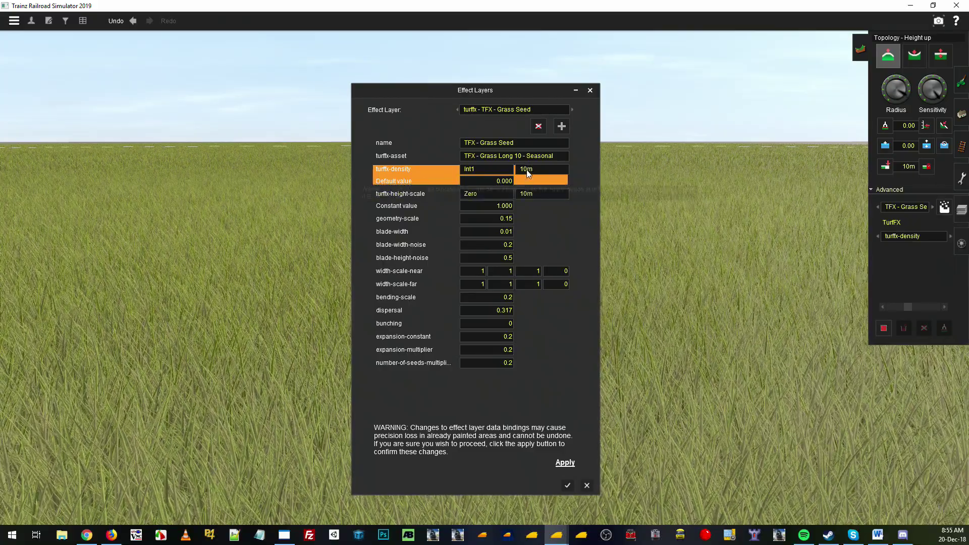
{"action": "left_click", "coordinate": [526, 168]}
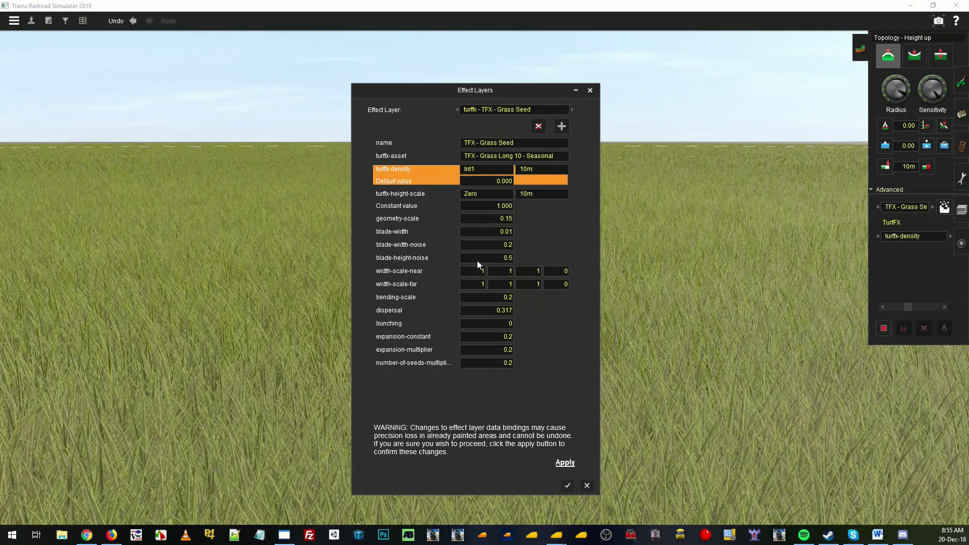
Set the seed layer's geometry-scale to 0.5, following the wiki's Grass Long Seed example.
{"action": "key", "text": "alt+Tab"}
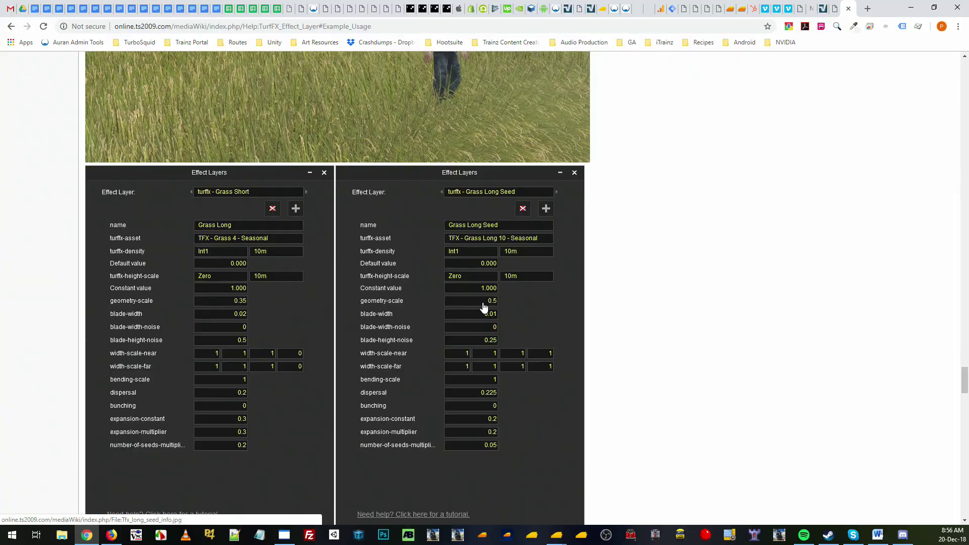
{"action": "key", "text": "alt+Tab"}
{"action": "left_click", "coordinate": [507, 219]}
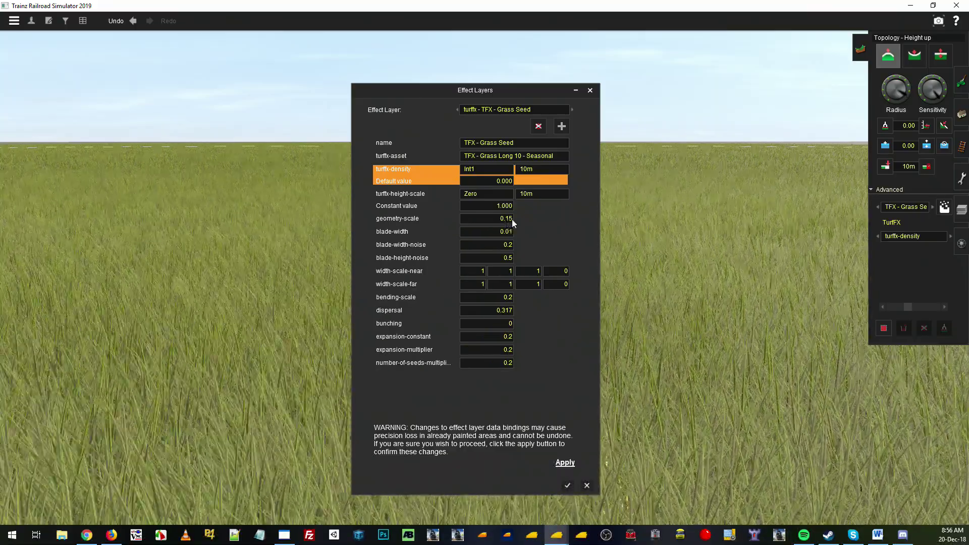
{"action": "key", "text": "BackSpace"}
{"action": "key", "text": "BackSpace"}
{"action": "key", "text": "BackSpace"}
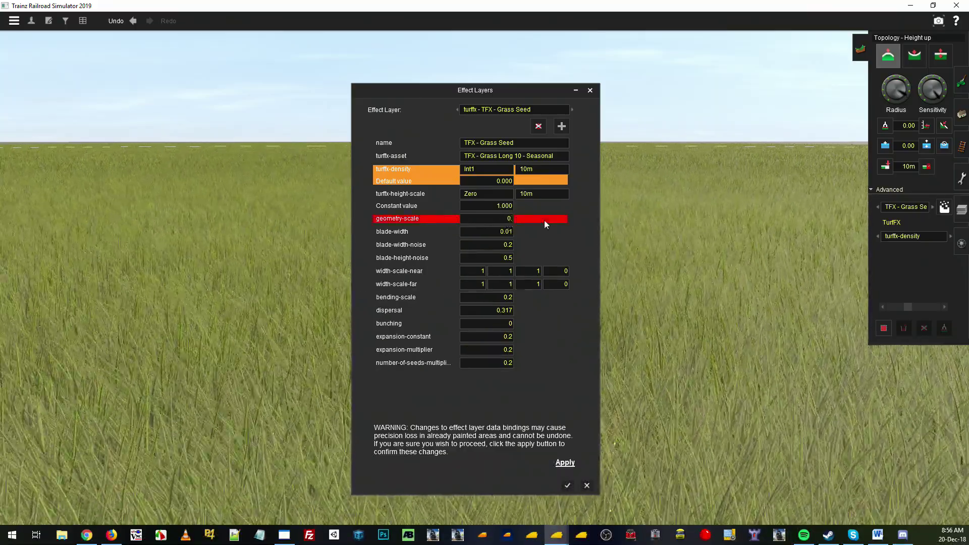
{"action": "type", "text": ".5"}
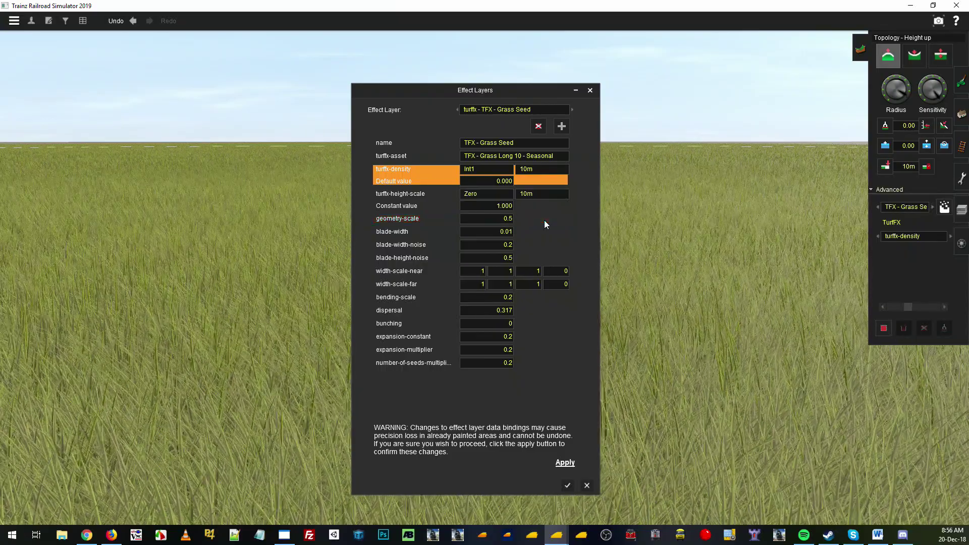
Match the wiki example's noise settings by changing blade-width-noise to 0 and blade-height-noise to 0.25.
{"action": "key", "text": "alt+Tab"}
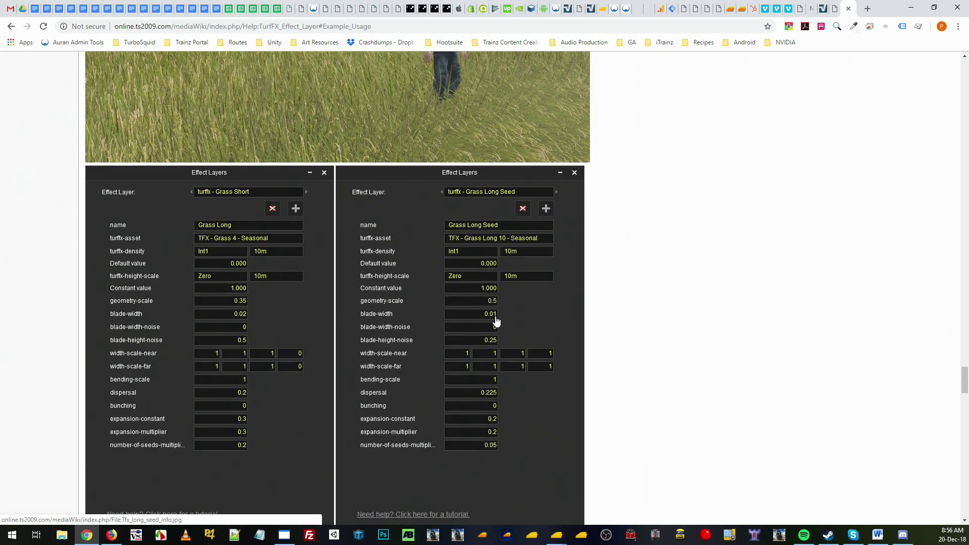
{"action": "key", "text": "alt+Tab"}
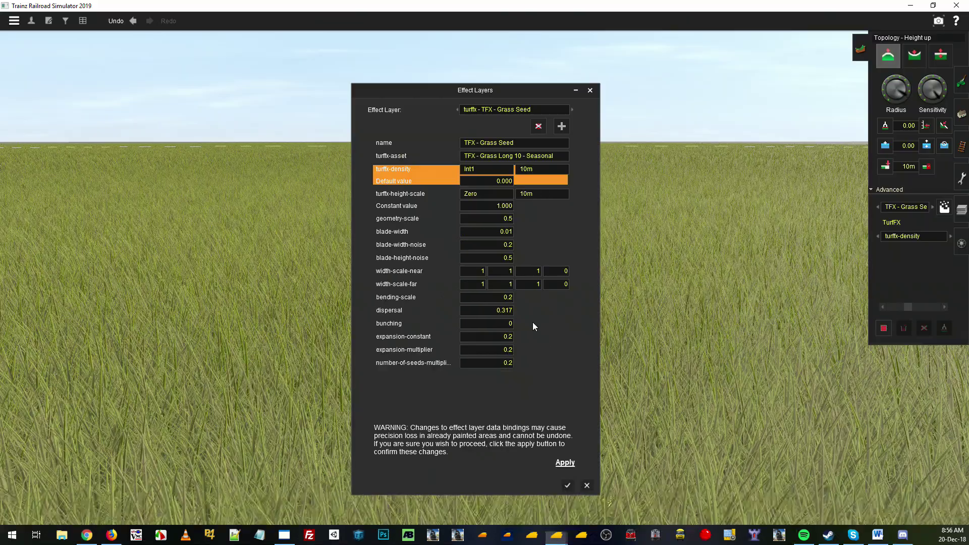
{"action": "key", "text": "alt+Tab"}
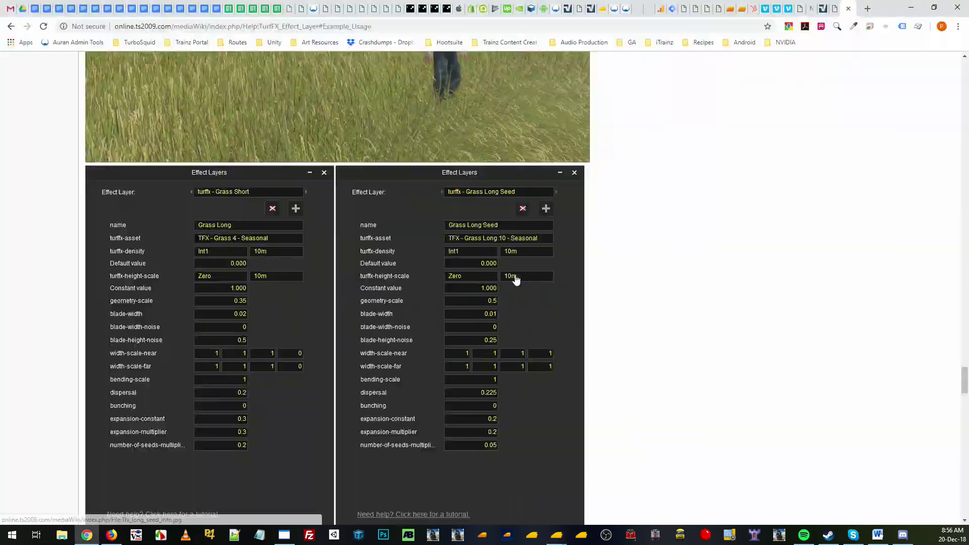
{"action": "key", "text": "alt+Tab"}
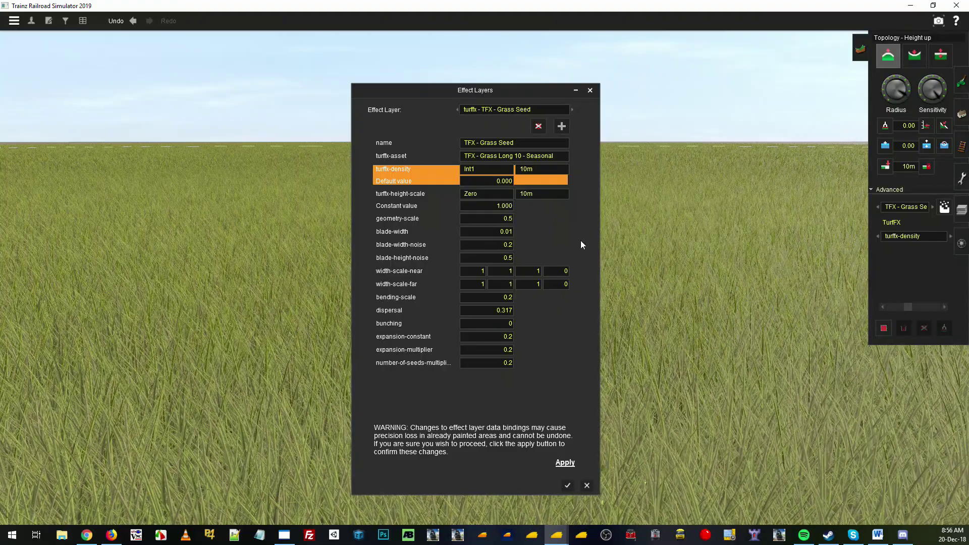
{"action": "key", "text": "ctrl+a"}
{"action": "type", "text": "0"}
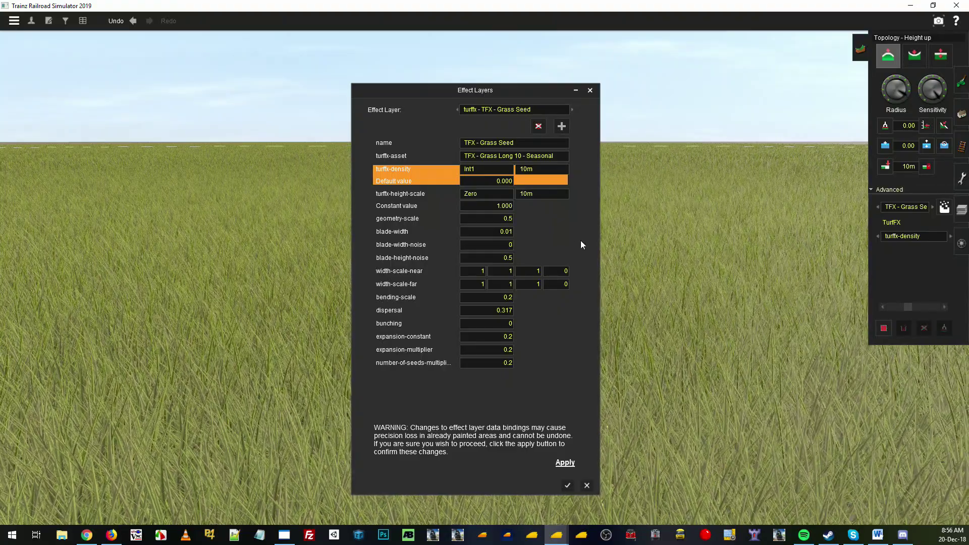
{"action": "key", "text": "alt+Tab"}
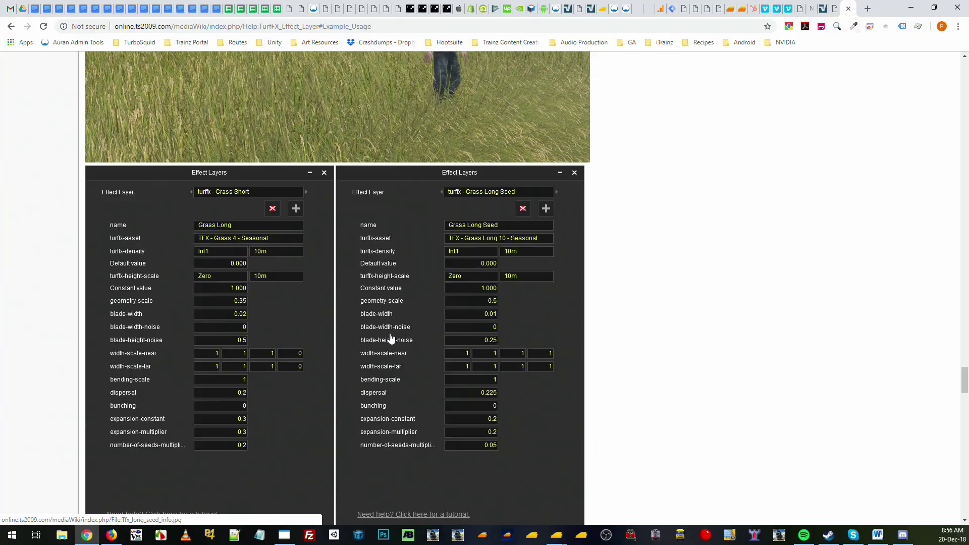
{"action": "key", "text": "alt+Tab"}
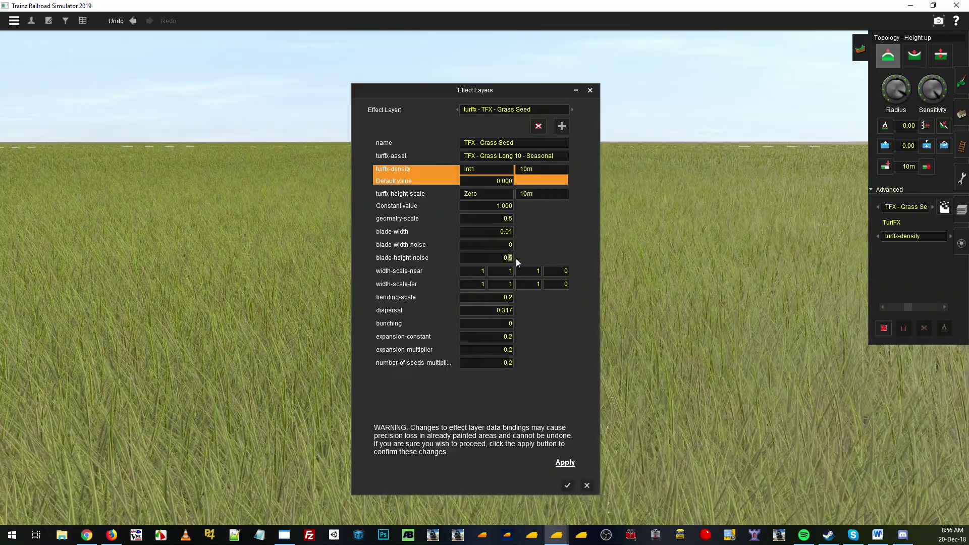
{"action": "type", "text": "25"}
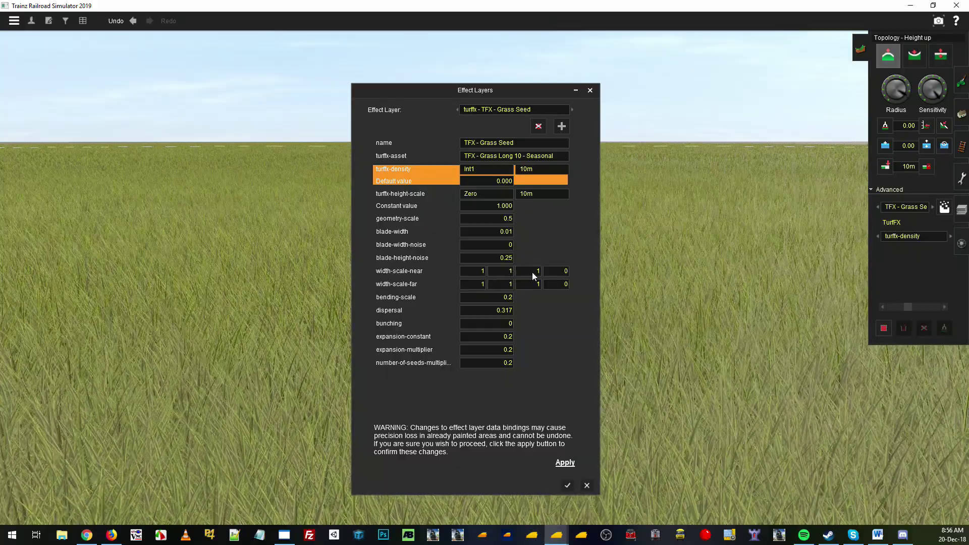
Examine the wiki's Effect_Layer_Assets page on blade control points, tessellation, edge offset and textures, and return to the seed layer's settings in Trainz.
{"action": "key", "text": "alt+Tab"}
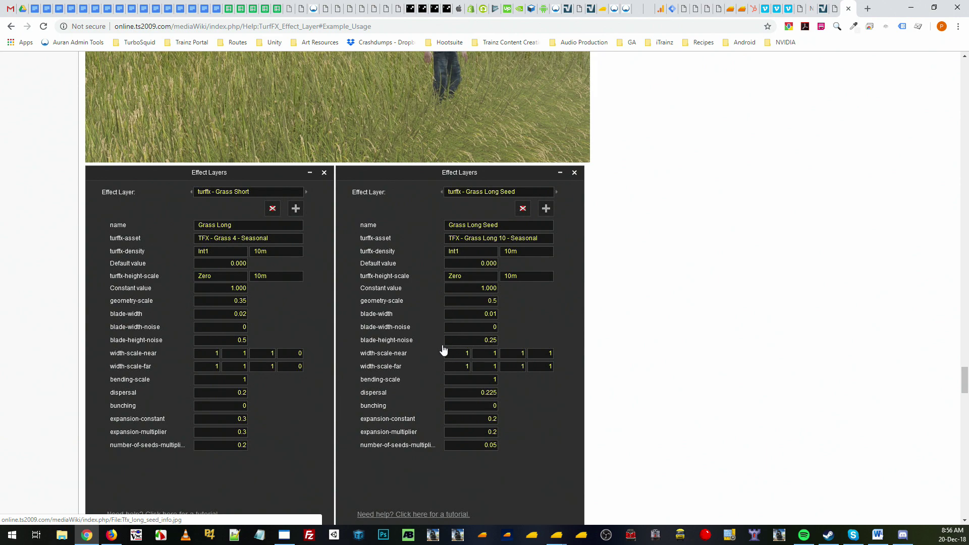
{"action": "left_click", "coordinate": [824, 9]}
{"action": "scroll", "coordinate": [488, 158], "scroll_direction": "up", "scroll_amount": 15}
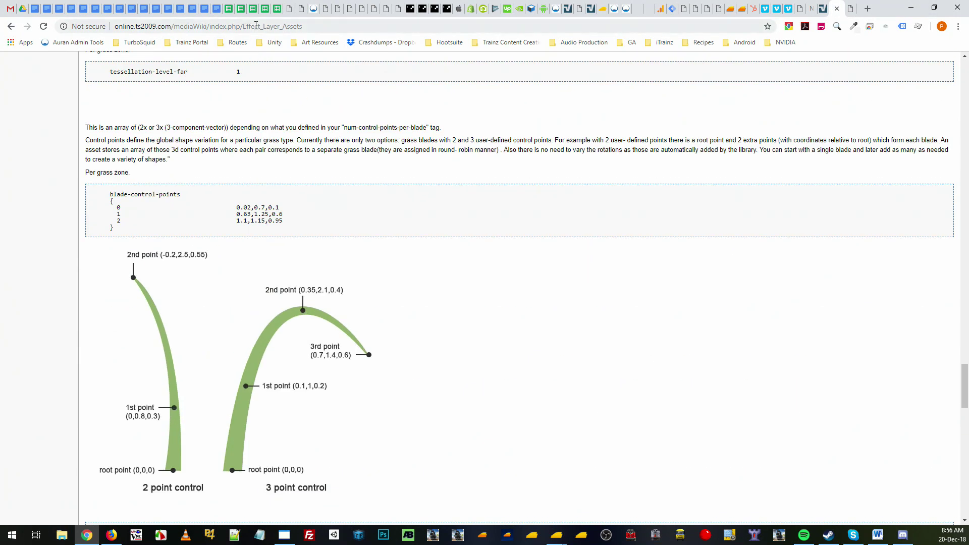
{"action": "left_click_drag", "start_coordinate": [245, 27], "coordinate": [344, 26]}
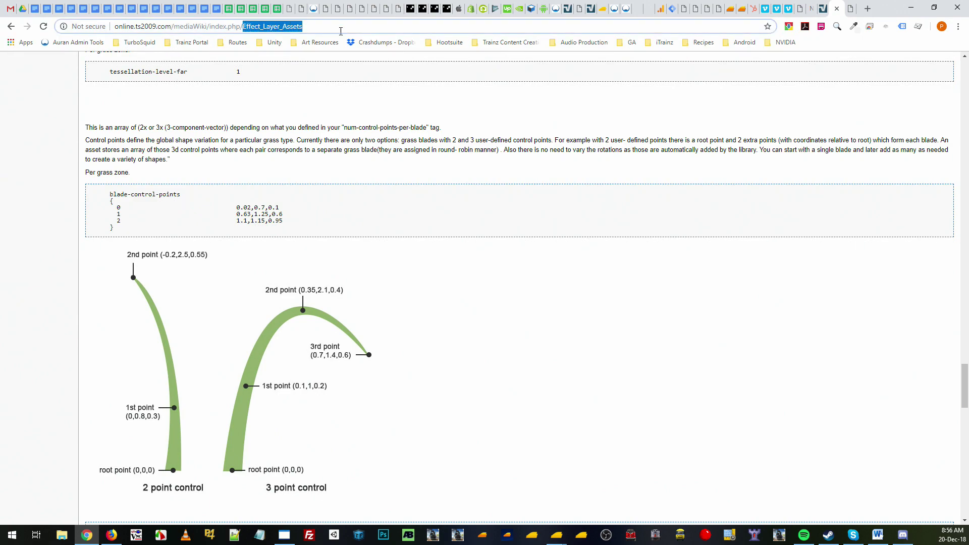
{"action": "scroll", "coordinate": [289, 261], "scroll_direction": "up", "scroll_amount": 10}
{"action": "scroll", "coordinate": [339, 253], "scroll_direction": "down", "scroll_amount": 2}
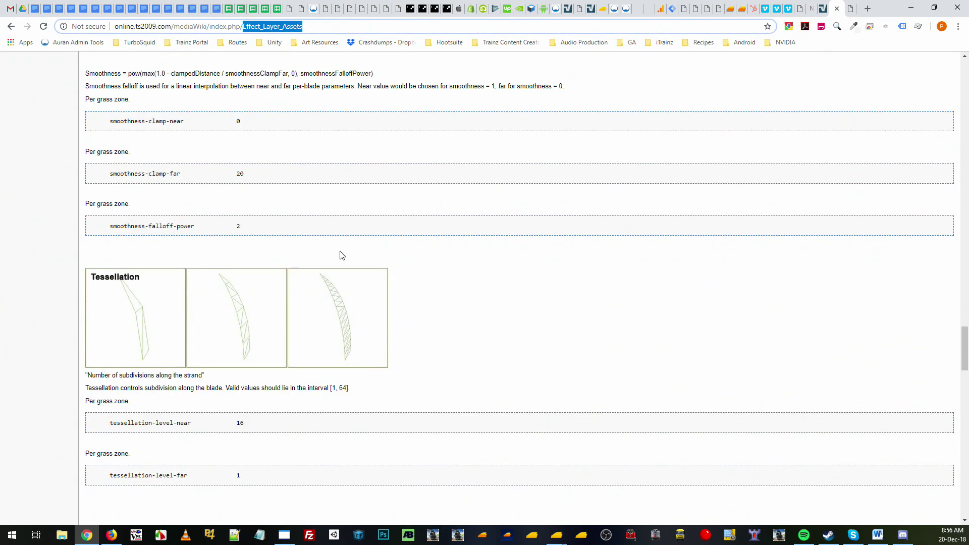
{"action": "scroll", "coordinate": [339, 255], "scroll_direction": "up", "scroll_amount": 9}
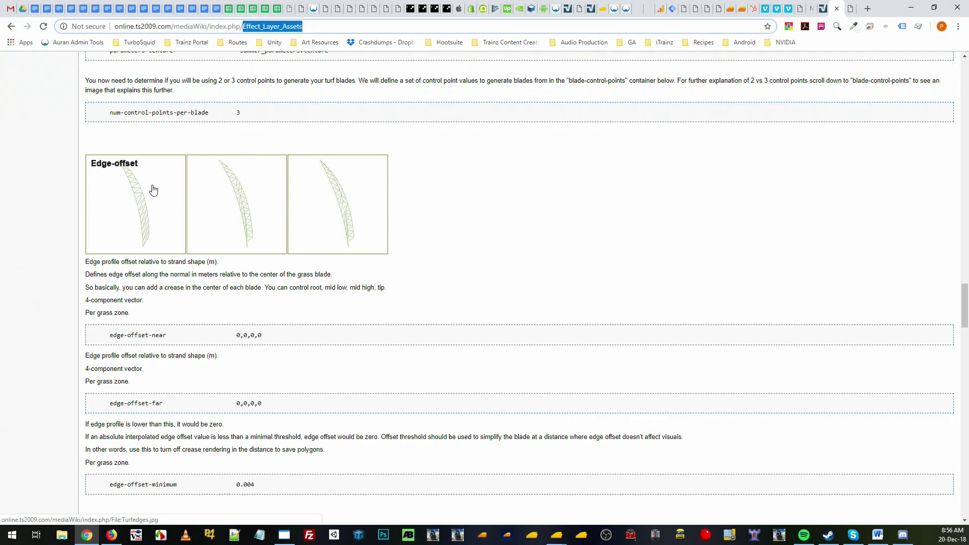
{"action": "scroll", "coordinate": [207, 199], "scroll_direction": "up", "scroll_amount": 8}
{"action": "scroll", "coordinate": [207, 199], "scroll_direction": "up", "scroll_amount": 20}
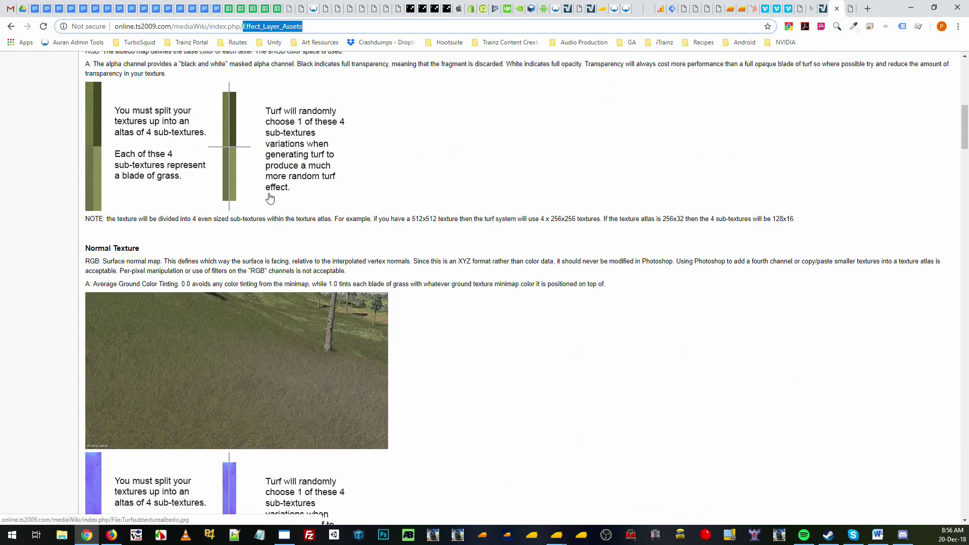
{"action": "scroll", "coordinate": [301, 229], "scroll_direction": "down", "scroll_amount": 20}
{"action": "scroll", "coordinate": [295, 230], "scroll_direction": "down", "scroll_amount": 10}
{"action": "scroll", "coordinate": [289, 225], "scroll_direction": "down", "scroll_amount": 20}
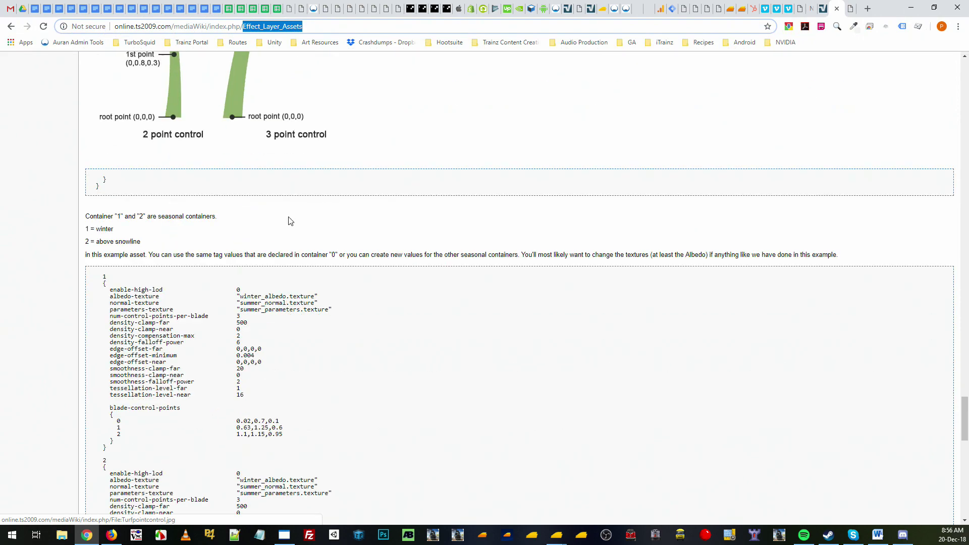
{"action": "scroll", "coordinate": [289, 223], "scroll_direction": "down", "scroll_amount": 18}
{"action": "scroll", "coordinate": [287, 217], "scroll_direction": "up", "scroll_amount": 20}
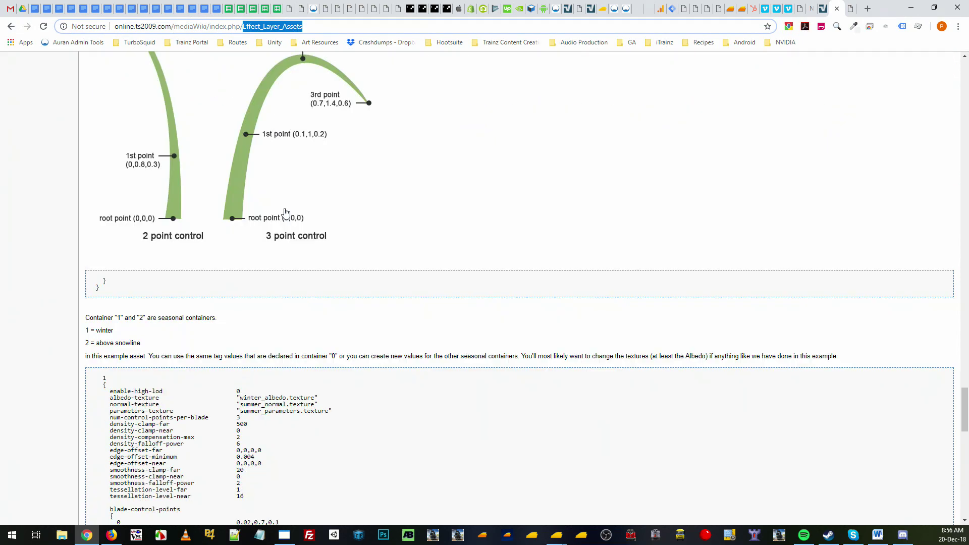
{"action": "scroll", "coordinate": [286, 212], "scroll_direction": "up", "scroll_amount": 15}
{"action": "scroll", "coordinate": [290, 209], "scroll_direction": "down", "scroll_amount": 2}
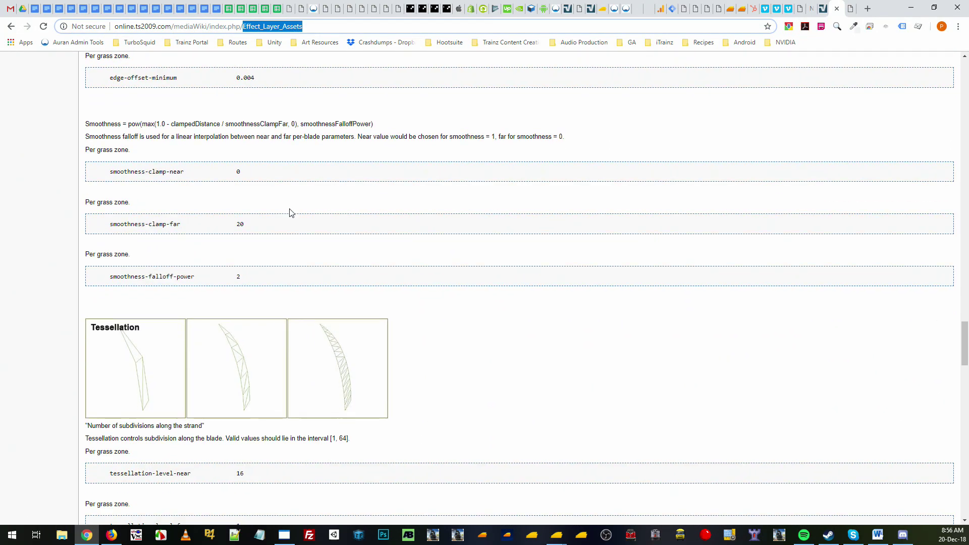
{"action": "scroll", "coordinate": [292, 212], "scroll_direction": "up", "scroll_amount": 5}
{"action": "scroll", "coordinate": [293, 211], "scroll_direction": "up", "scroll_amount": 2}
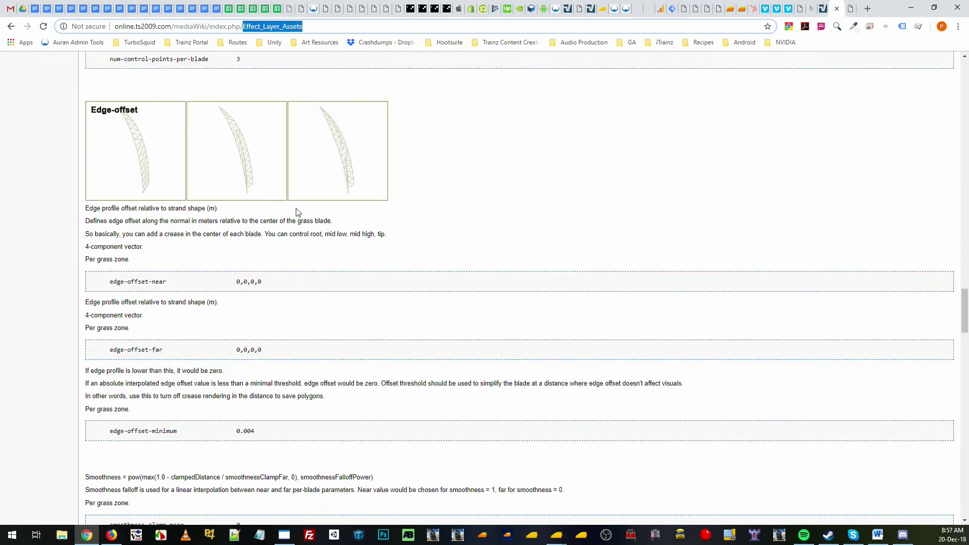
{"action": "left_click", "coordinate": [847, 9]}
{"action": "key", "text": "alt+Tab"}
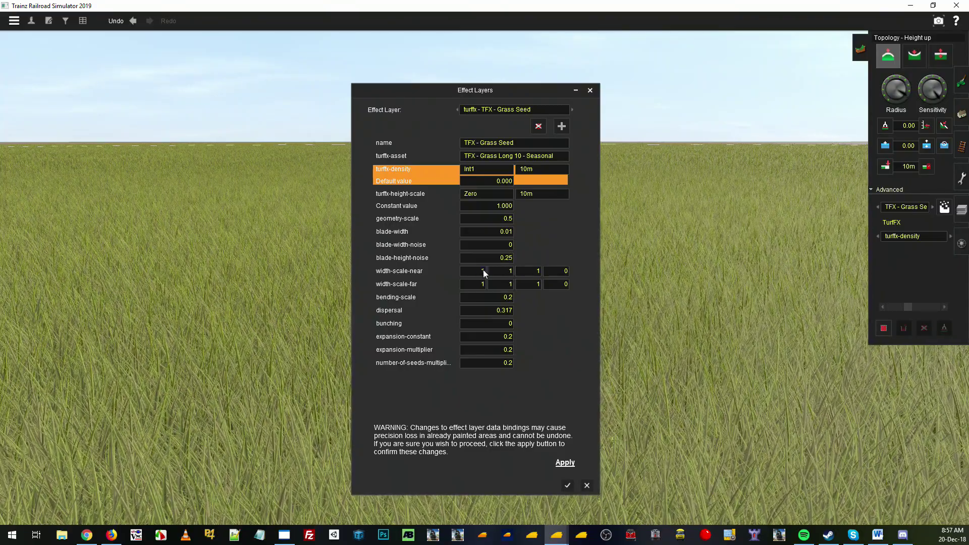
Set the fourth width-scale-near and width-scale-far values of the TFX - Grass Seed layer to 1.
{"action": "left_click", "coordinate": [562, 272]}
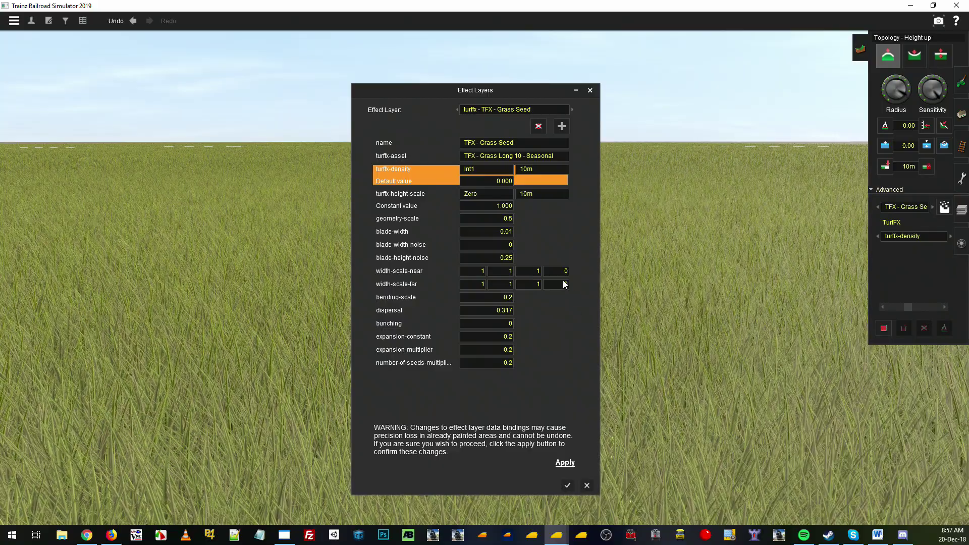
{"action": "left_click", "coordinate": [562, 285]}
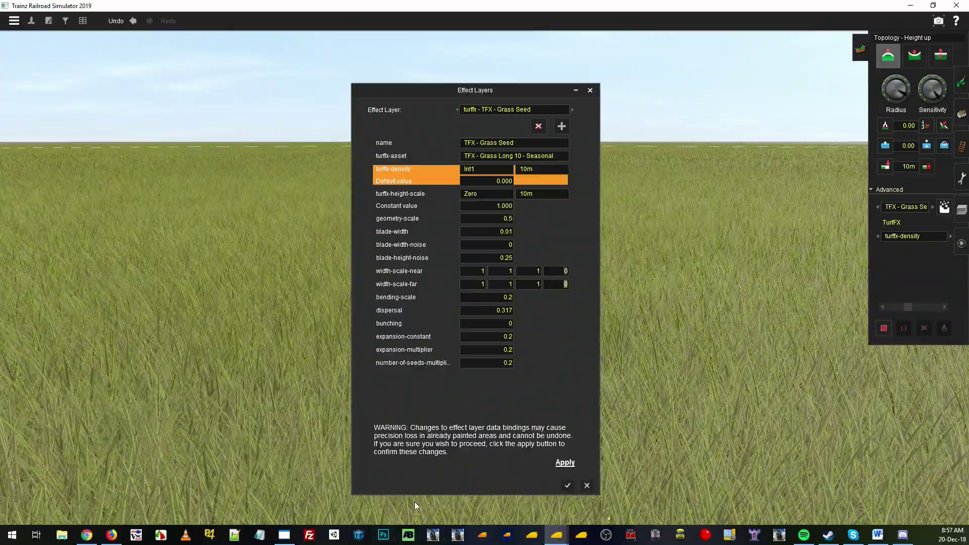
{"action": "left_click", "coordinate": [558, 271]}
{"action": "type", "text": "1"}
{"action": "mouse_move", "coordinate": [558, 272]}
{"action": "left_mouse_down"}
{"action": "mouse_move", "coordinate": [570, 272]}
{"action": "mouse_move", "coordinate": [569, 284]}
{"action": "left_mouse_up"}
{"action": "type", "text": "1"}
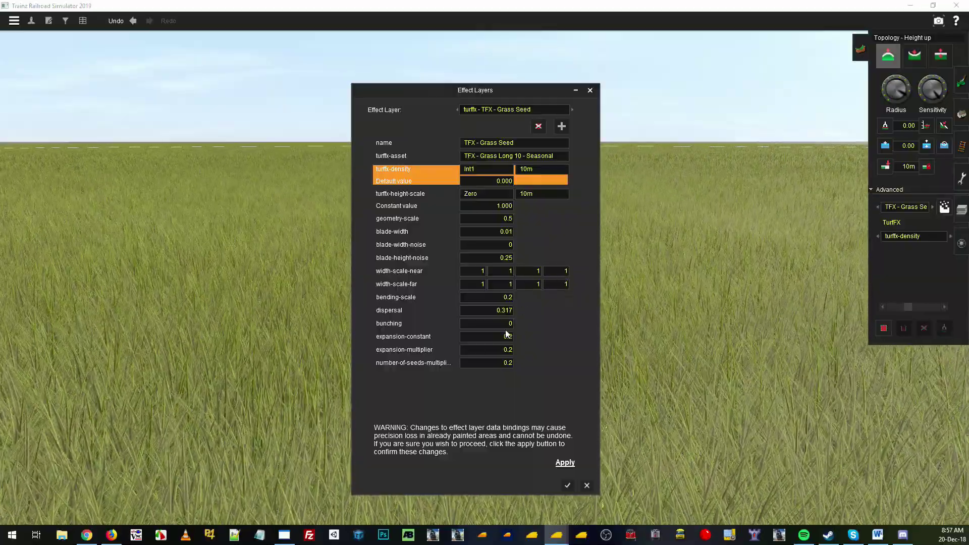
Check the wiki's Grass Long Seed example and set the seed layer's bending-scale to 0.8 and dispersal to 0.225.
{"action": "key", "text": "alt+Tab"}
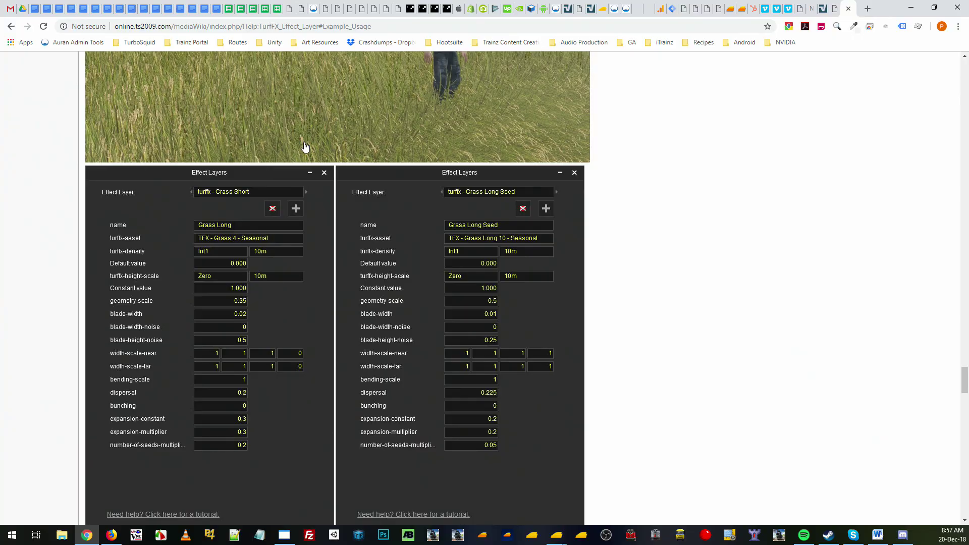
{"action": "key", "text": "alt+Tab"}
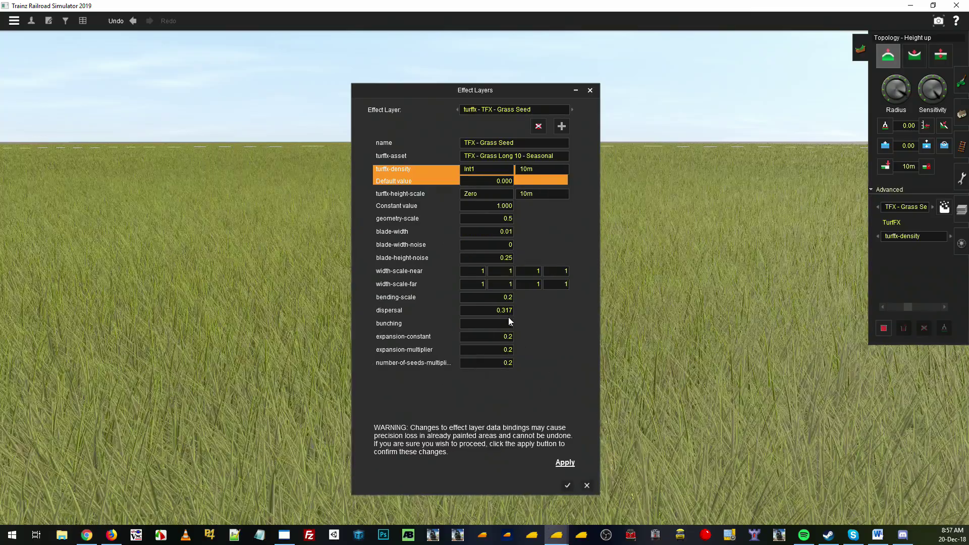
{"action": "key", "text": "alt+Tab"}
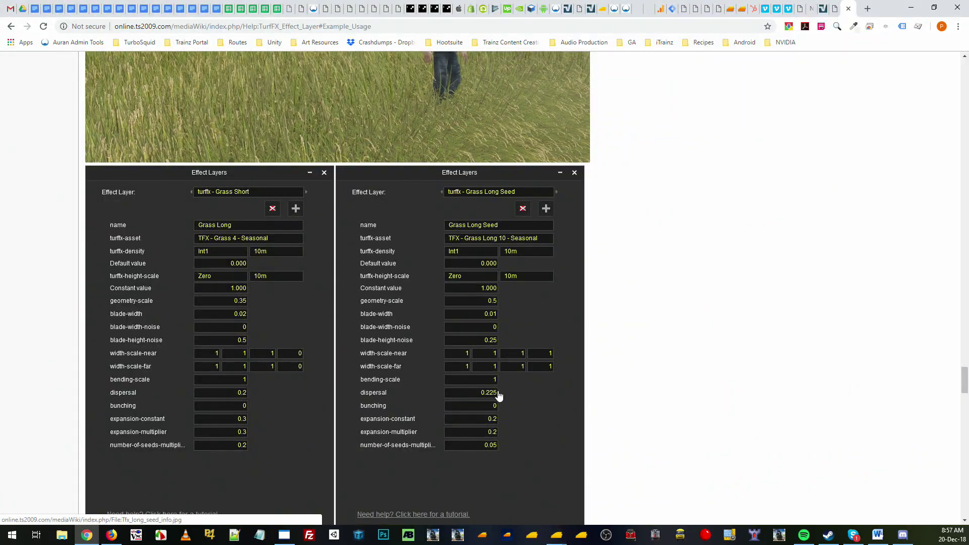
{"action": "key", "text": "alt+Tab"}
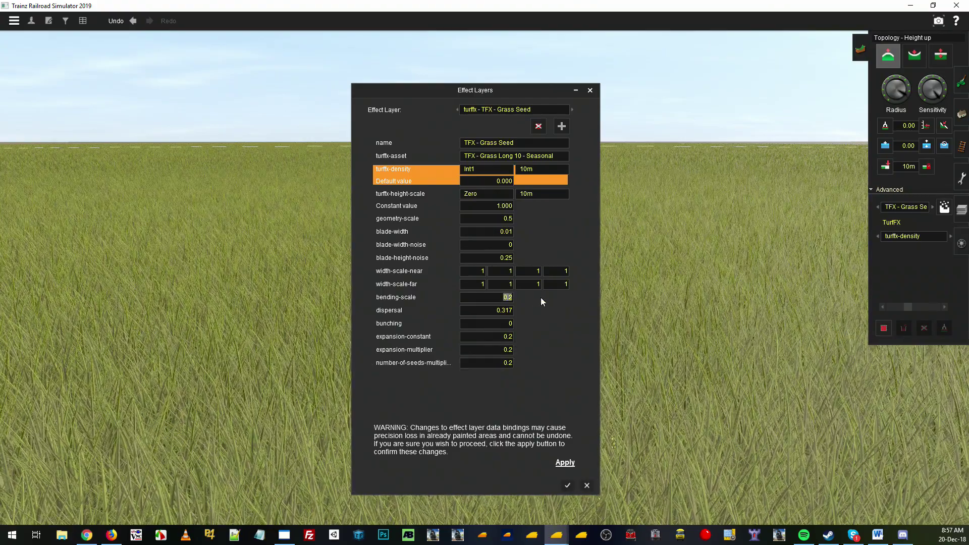
{"action": "key", "text": "alt+Tab"}
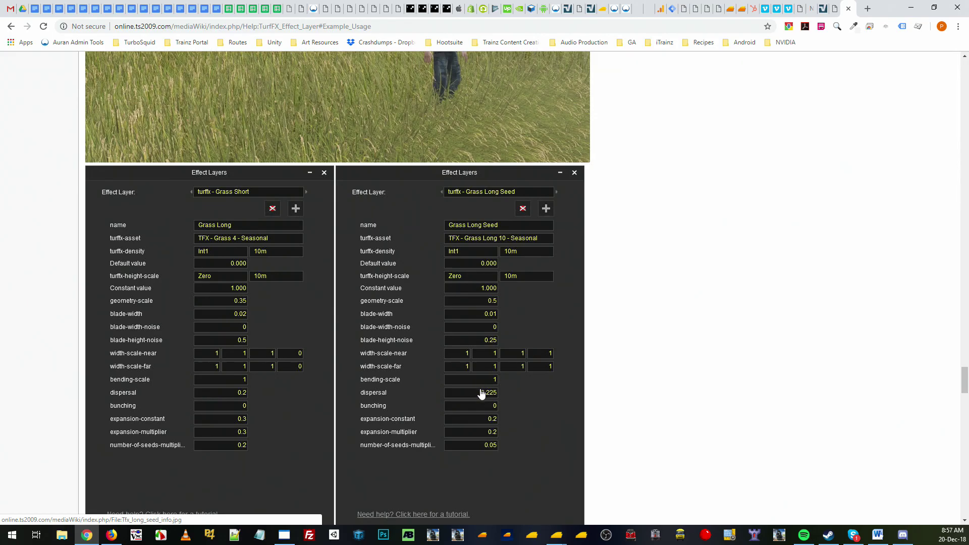
{"action": "key", "text": "alt+Tab"}
{"action": "key", "text": "Tab"}
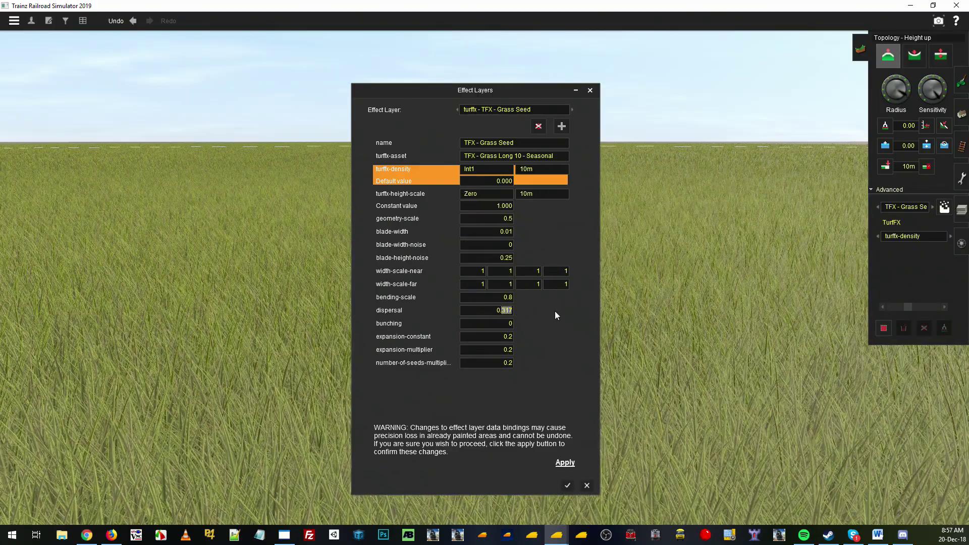
{"action": "type", "text": "0.225"}
Compare the expansion values with the wiki example and set the seed layer's number-of-seeds multiplier to 0.05.
{"action": "key", "text": "alt+Tab"}
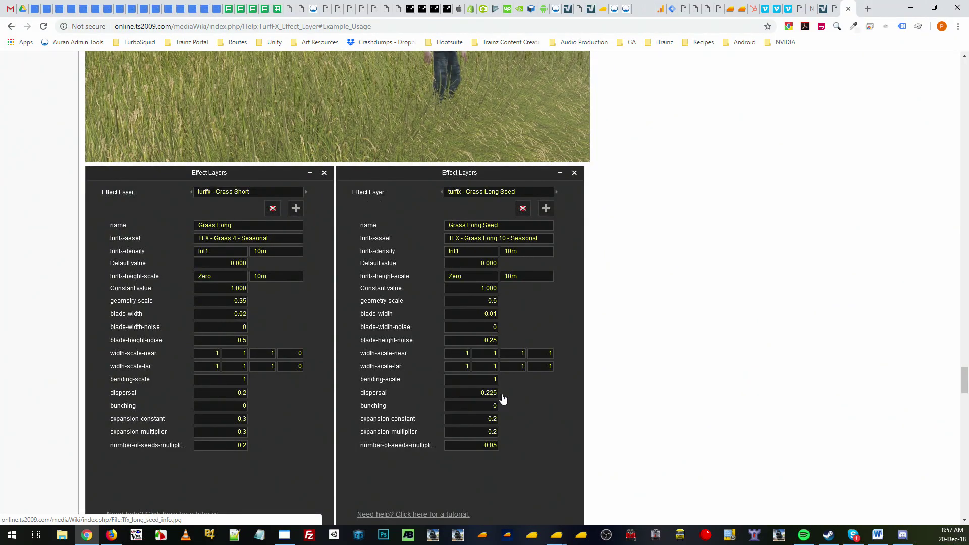
{"action": "key", "text": "alt+Tab"}
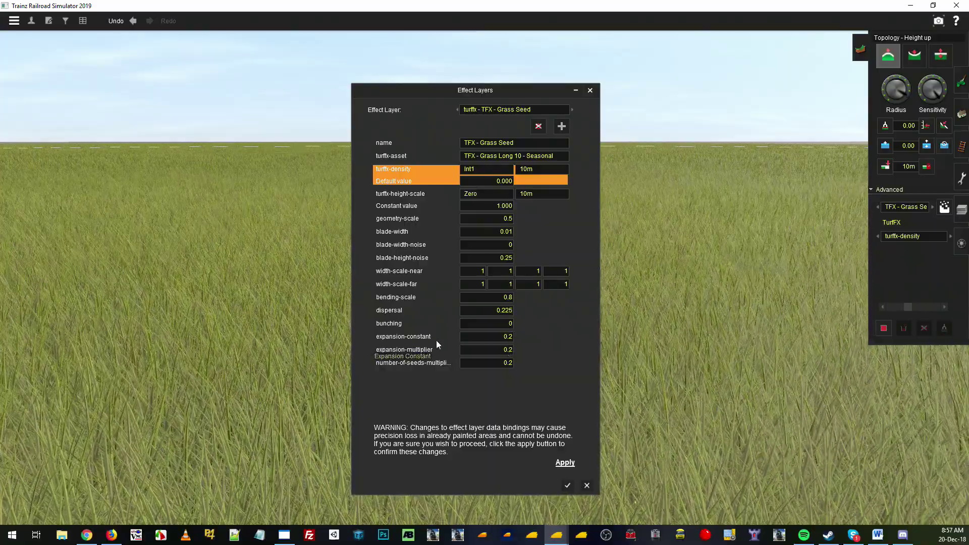
{"action": "key", "text": "alt+Tab"}
{"action": "key", "text": "alt+Tab"}
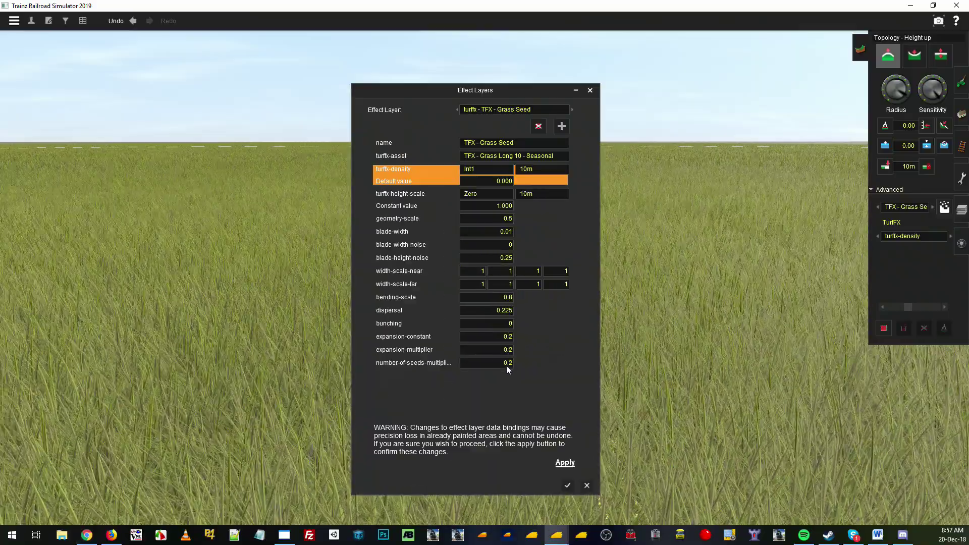
{"action": "type", "text": "05"}
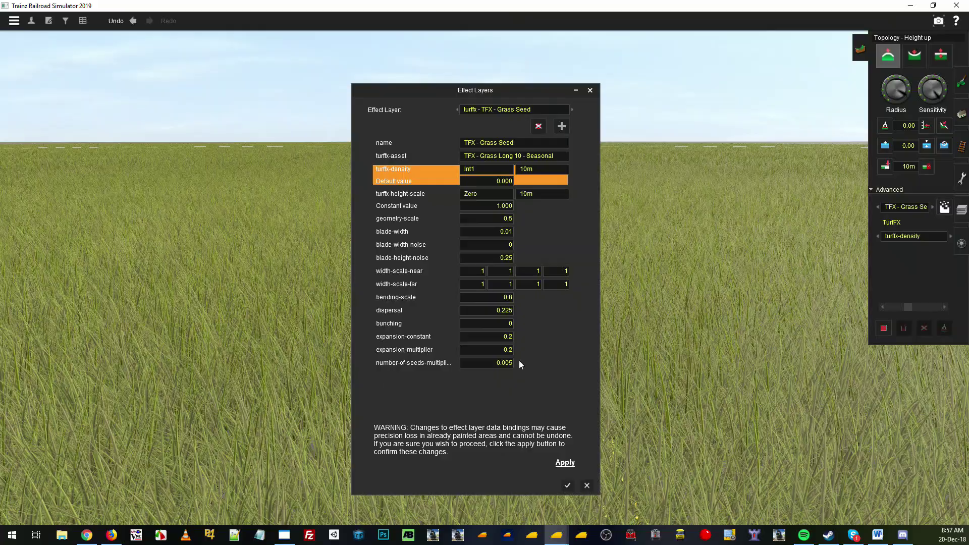
{"action": "key", "text": "alt+Tab"}
{"action": "key", "text": "alt+Tab"}
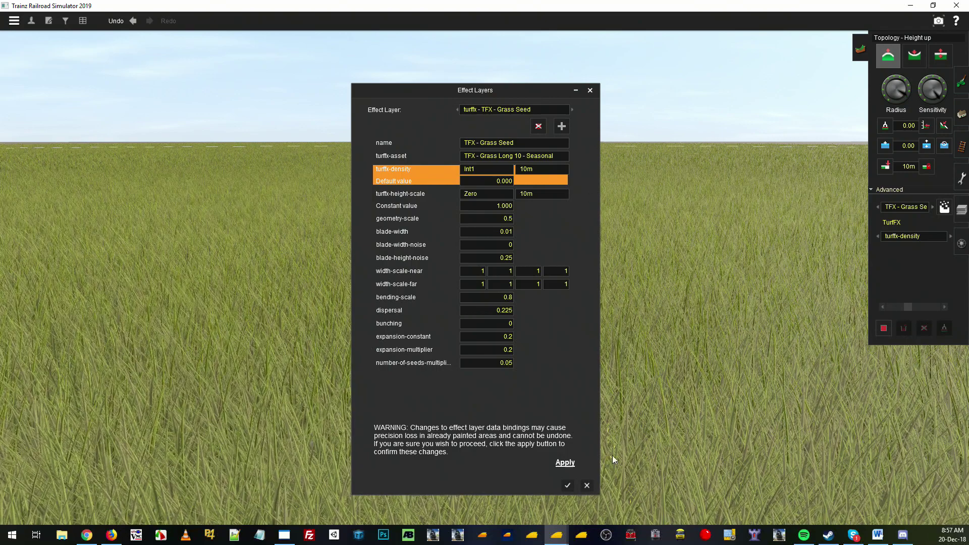
Check the wiki's long grass example picture, and apply and confirm the seed layer's settings in Trainz.
{"action": "key", "text": "alt+Tab"}
{"action": "scroll", "coordinate": [455, 283], "scroll_direction": "up", "scroll_amount": 3}
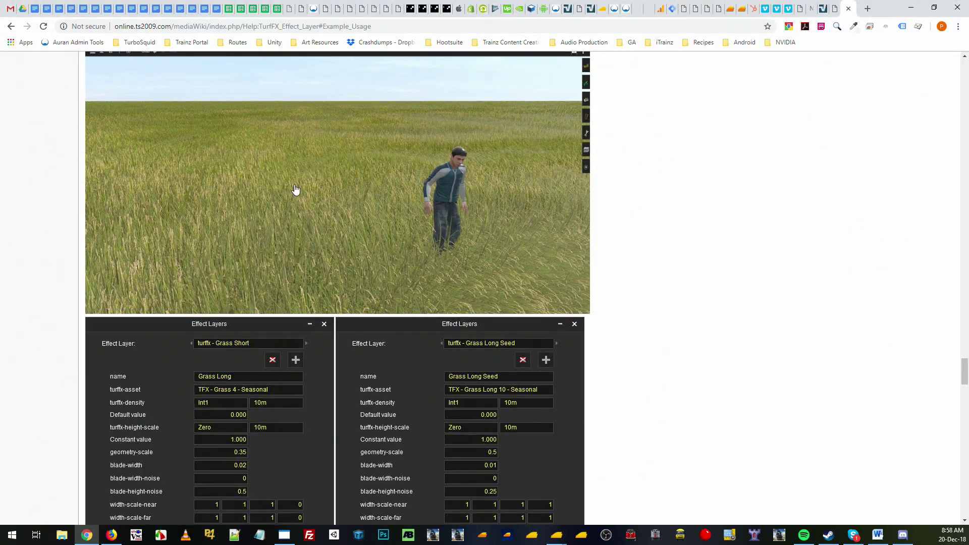
{"action": "key", "text": "alt+Tab"}
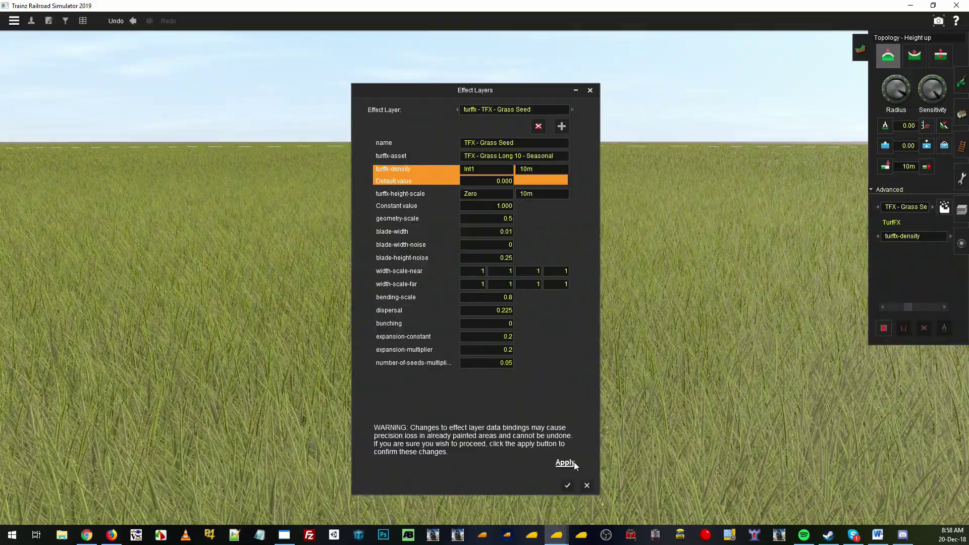
{"action": "left_click", "coordinate": [569, 464]}
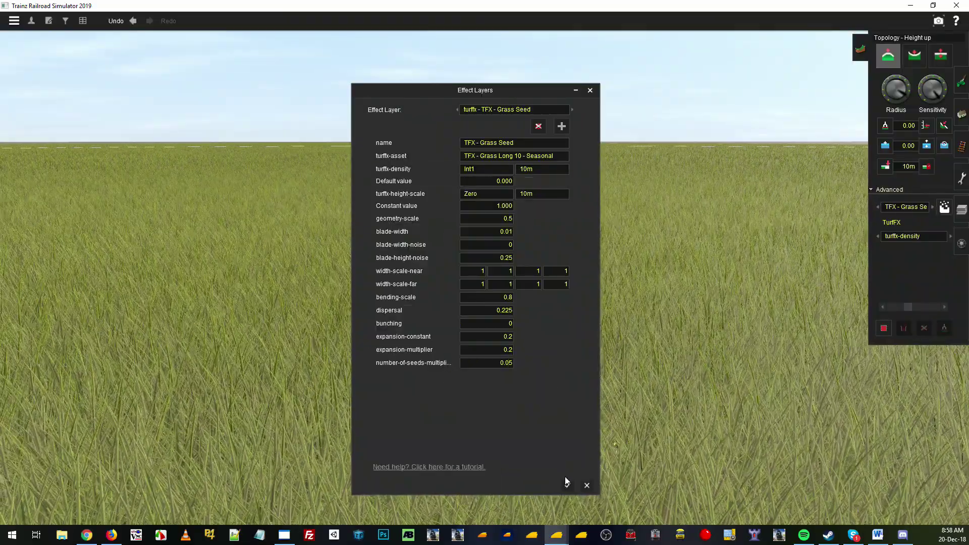
{"action": "left_click", "coordinate": [568, 485]}
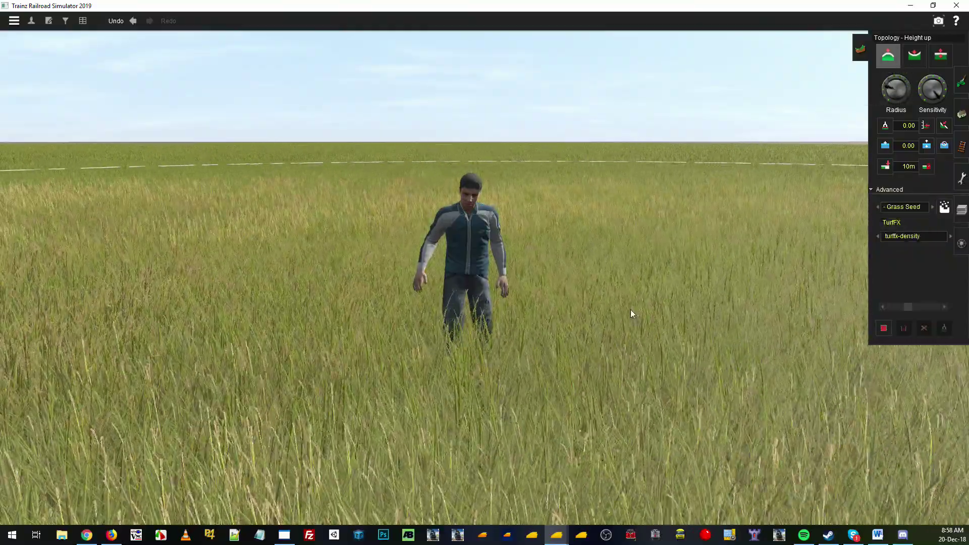
Inspect the seeded long grass around the standing figure from far away, close up and near ground level.
{"action": "right_click", "coordinate": [630, 310]}
{"action": "scroll", "coordinate": [570, 295], "scroll_direction": "down", "scroll_amount": 5}
{"action": "right_click_drag", "start_coordinate": [564, 296], "coordinate": [583, 155]}
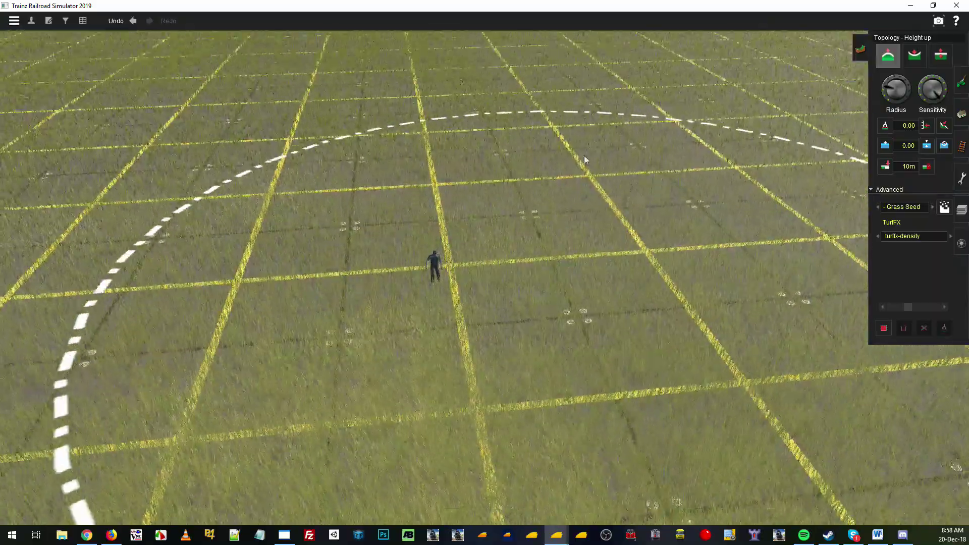
{"action": "scroll", "coordinate": [204, 226], "scroll_direction": "up", "scroll_amount": 3}
{"action": "right_click", "coordinate": [356, 367]}
{"action": "scroll", "coordinate": [504, 335], "scroll_direction": "down", "scroll_amount": 3}
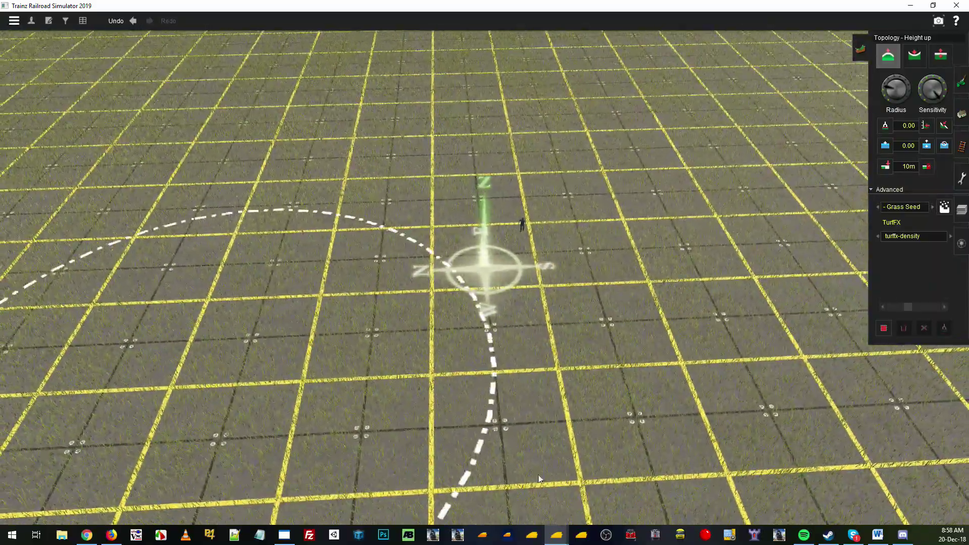
{"action": "scroll", "coordinate": [543, 268], "scroll_direction": "up", "scroll_amount": 5}
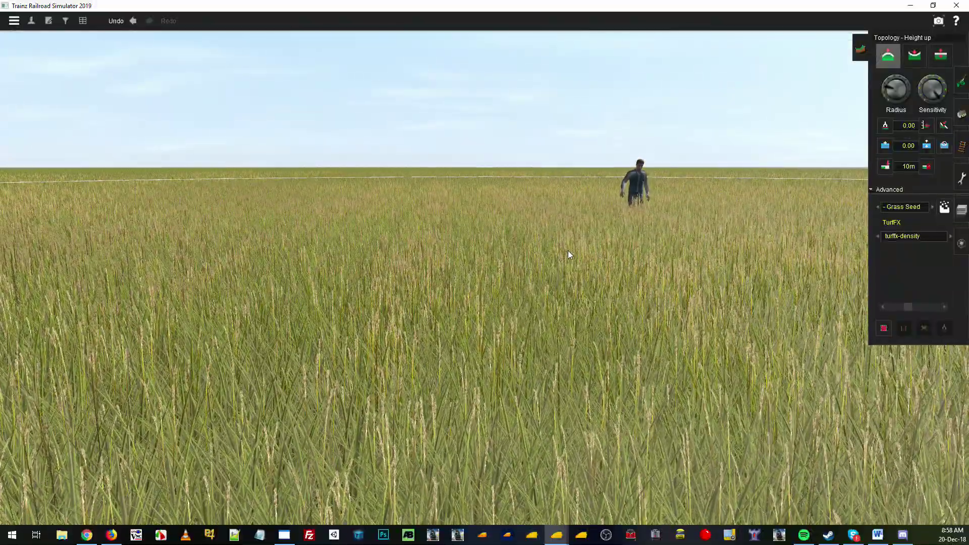
{"action": "right_click", "coordinate": [579, 241]}
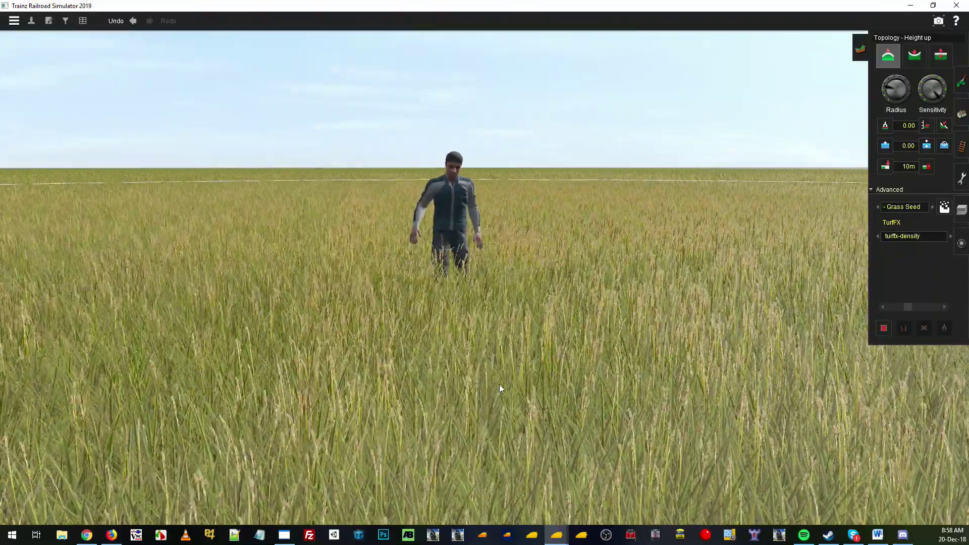
{"action": "key", "text": "Down"}
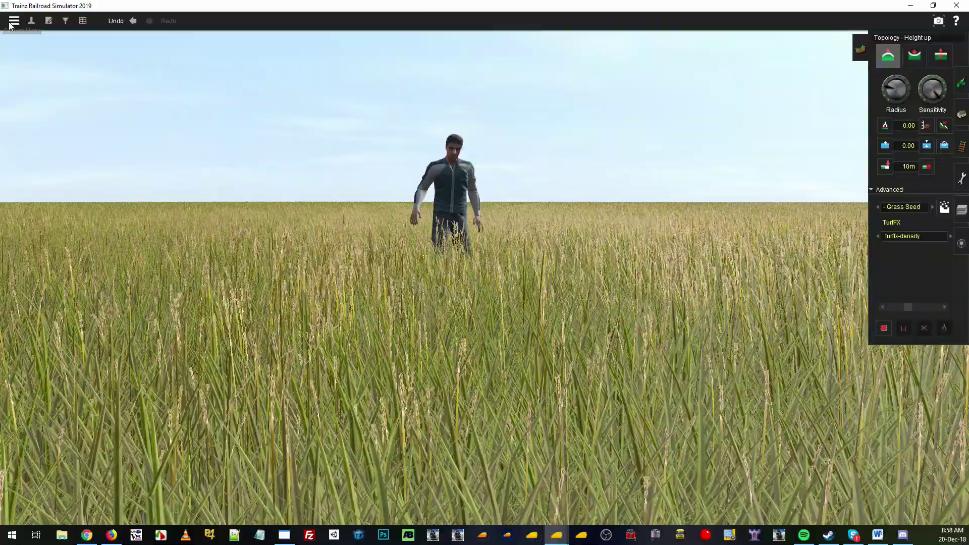
Reduce the wind strength to its minimum in the environment settings and view the grass close up.
{"action": "left_click", "coordinate": [14, 21]}
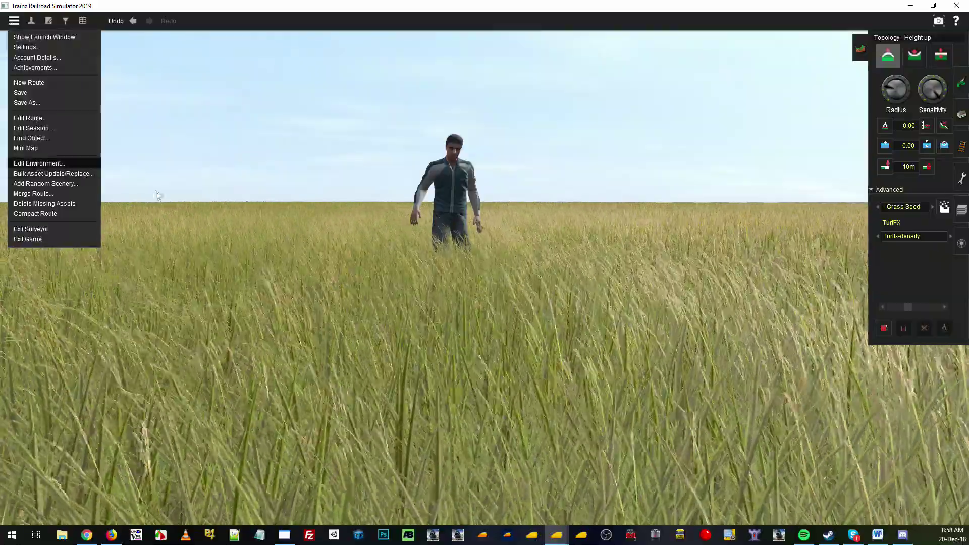
{"action": "left_click", "coordinate": [39, 163]}
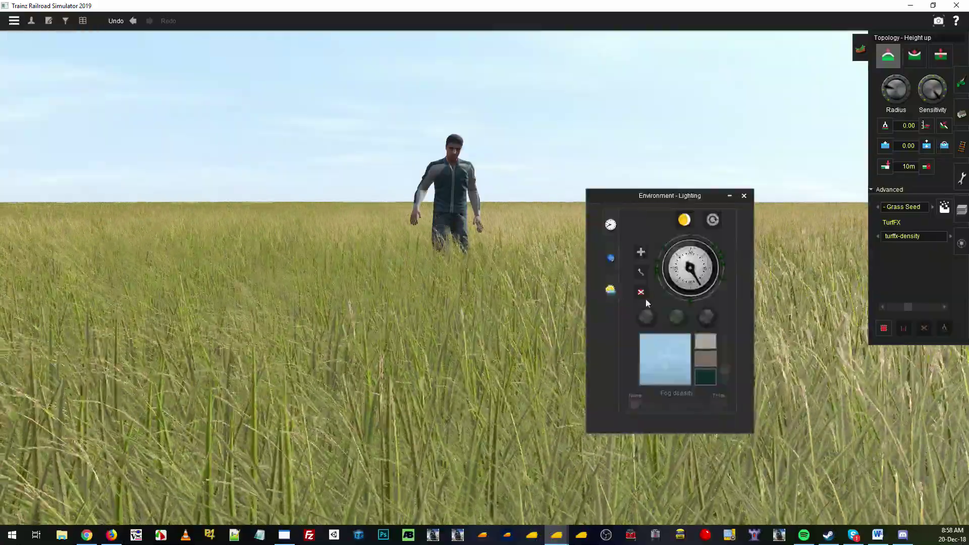
{"action": "left_click", "coordinate": [610, 289]}
{"action": "left_click_drag", "start_coordinate": [654, 324], "coordinate": [542, 323]}
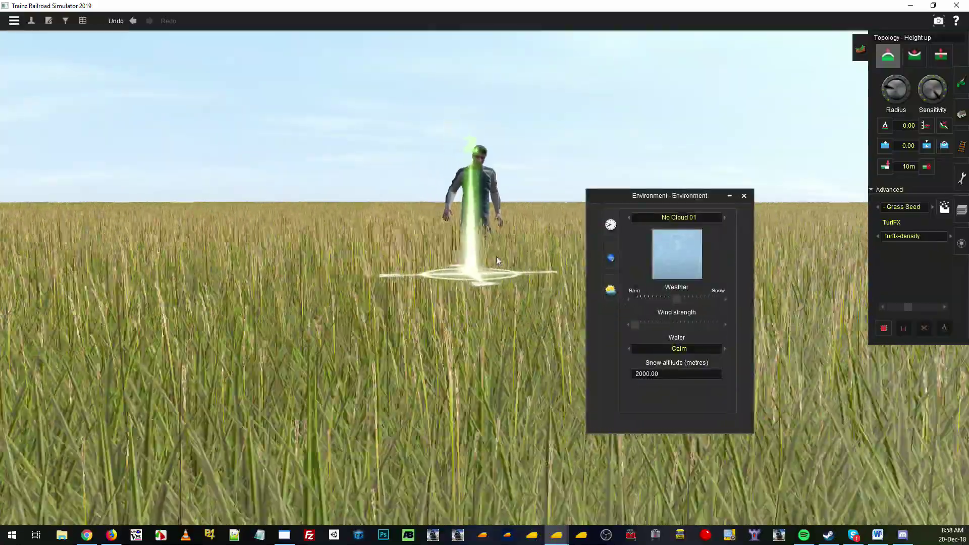
{"action": "right_click", "coordinate": [497, 258]}
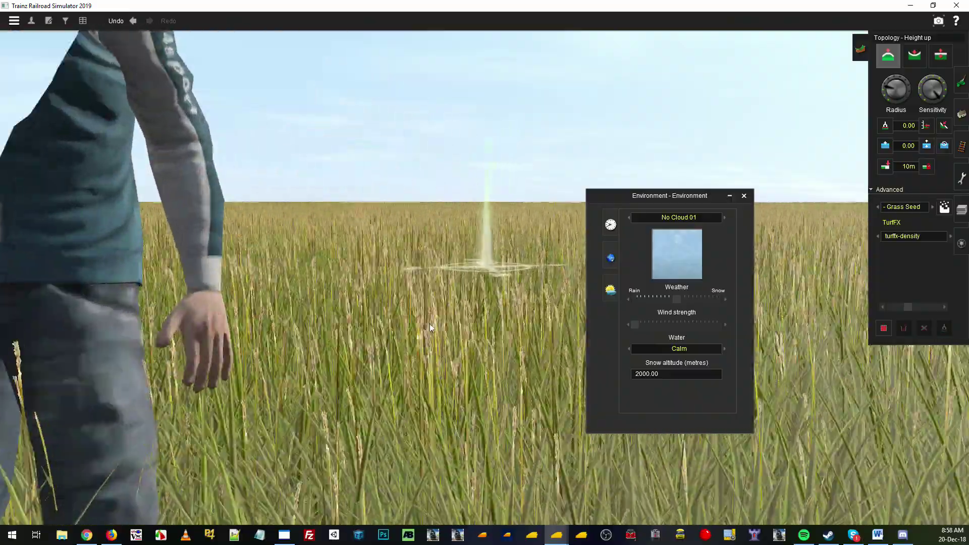
{"action": "key", "text": "Up"}
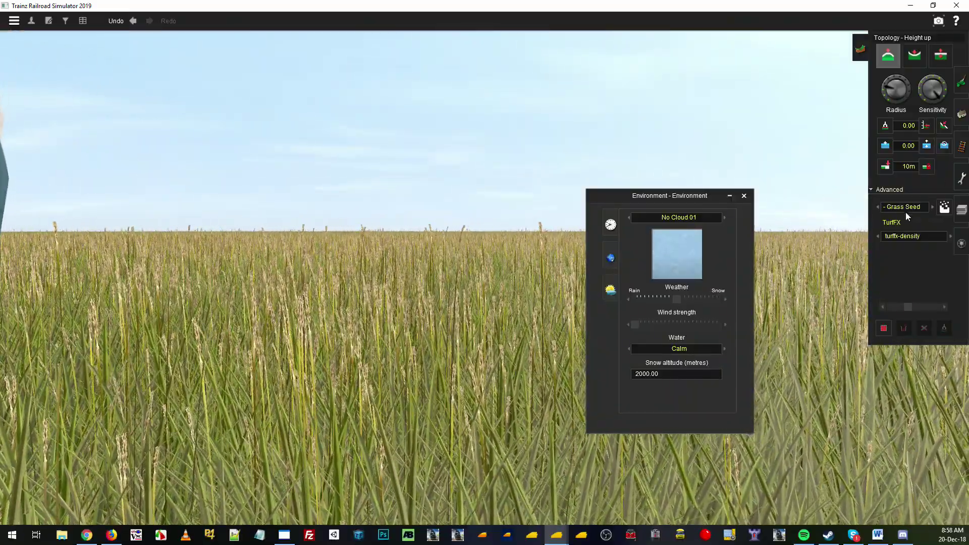
Set the seed layer's blade-width to 0.05, check the grass near and far, and close the environment settings.
{"action": "left_click", "coordinate": [944, 207]}
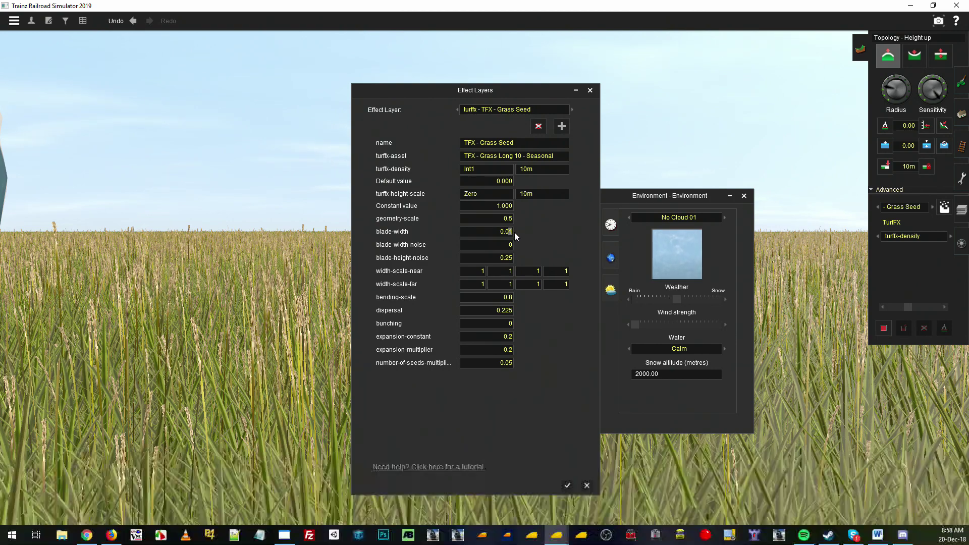
{"action": "left_click", "coordinate": [568, 485]}
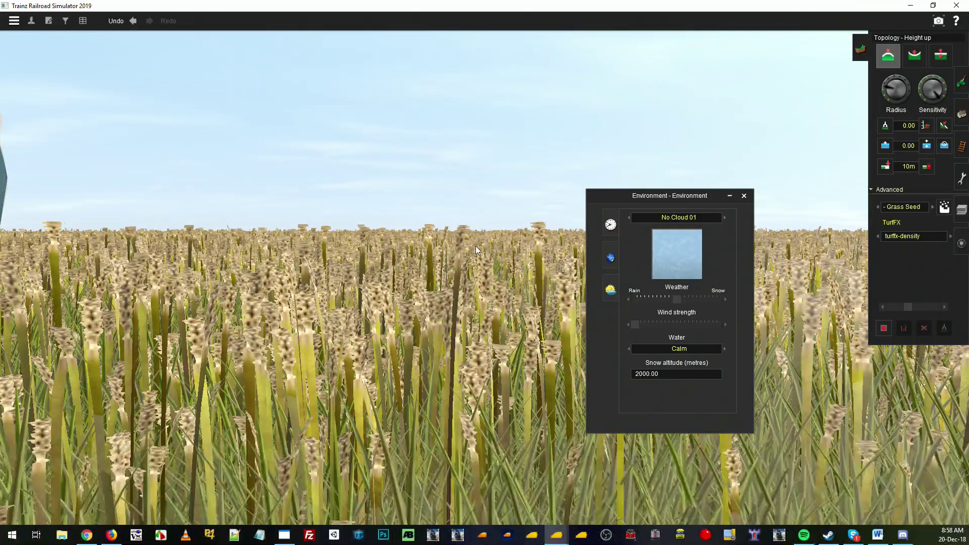
{"action": "scroll", "coordinate": [452, 329], "scroll_direction": "down", "scroll_amount": 5}
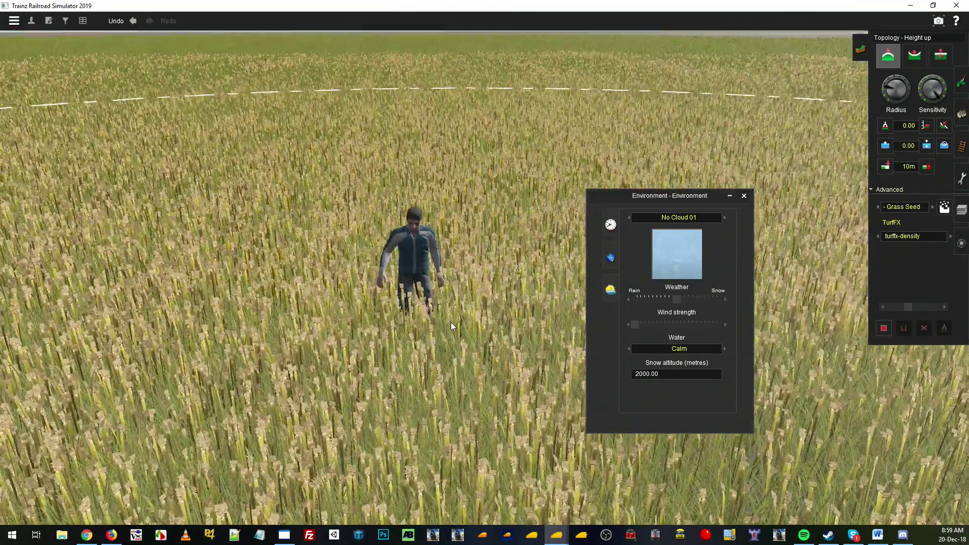
{"action": "scroll", "coordinate": [449, 322], "scroll_direction": "up", "scroll_amount": 5}
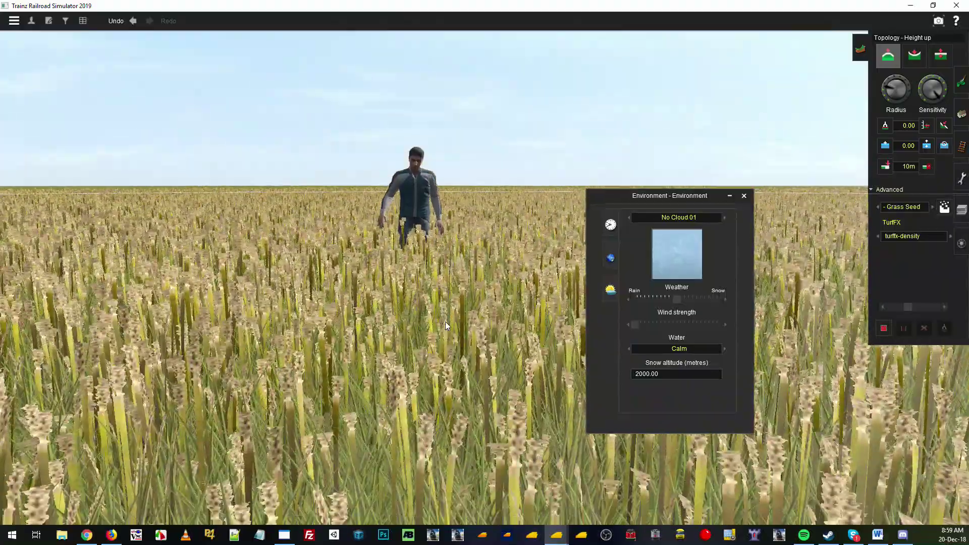
{"action": "scroll", "coordinate": [445, 357], "scroll_direction": "down", "scroll_amount": 2}
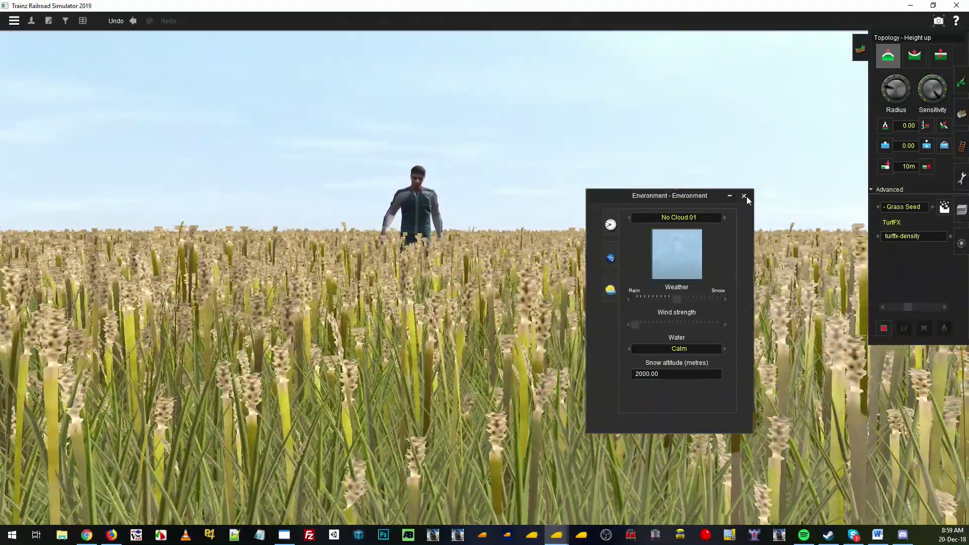
{"action": "left_click", "coordinate": [745, 196]}
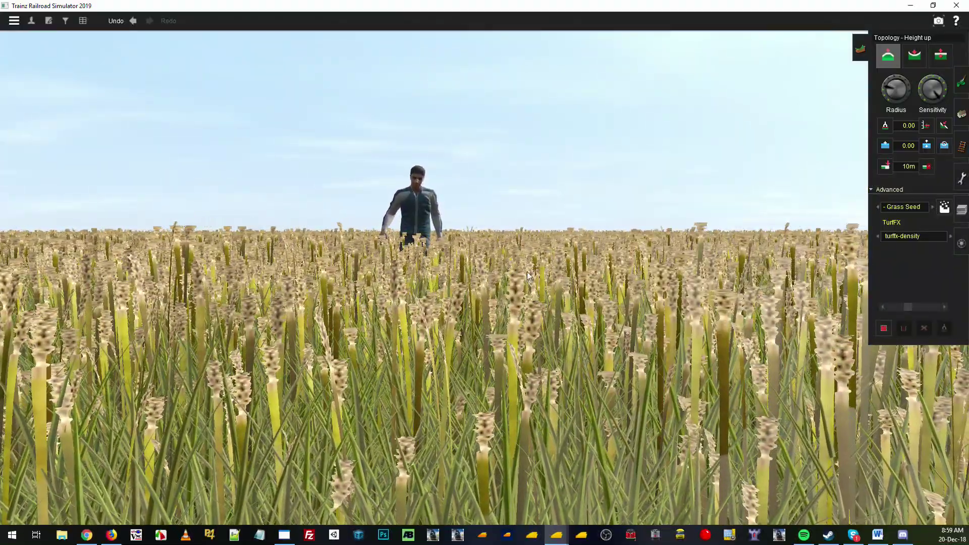
{"action": "right_click_drag", "start_coordinate": [514, 328], "coordinate": [555, 325]}
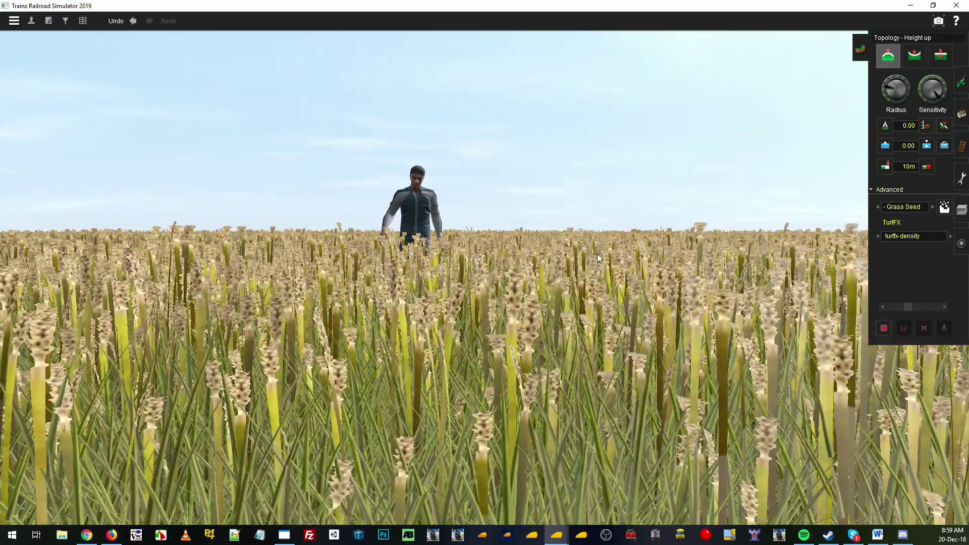
Set the fourth width-scale-near and width-scale-far values of the grass seed layer to 0 and confirm the change.
{"action": "left_click", "coordinate": [944, 207]}
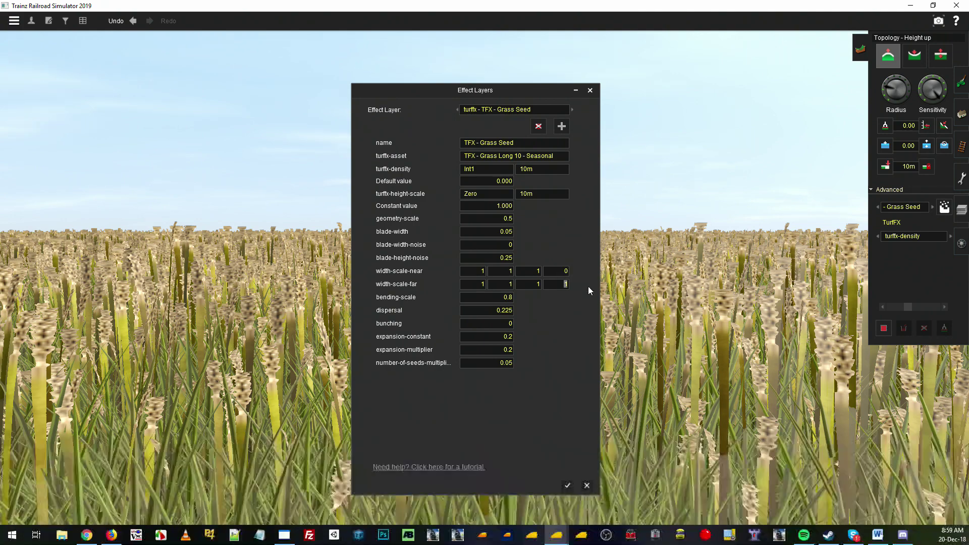
{"action": "left_click_drag", "start_coordinate": [492, 91], "coordinate": [747, 90]}
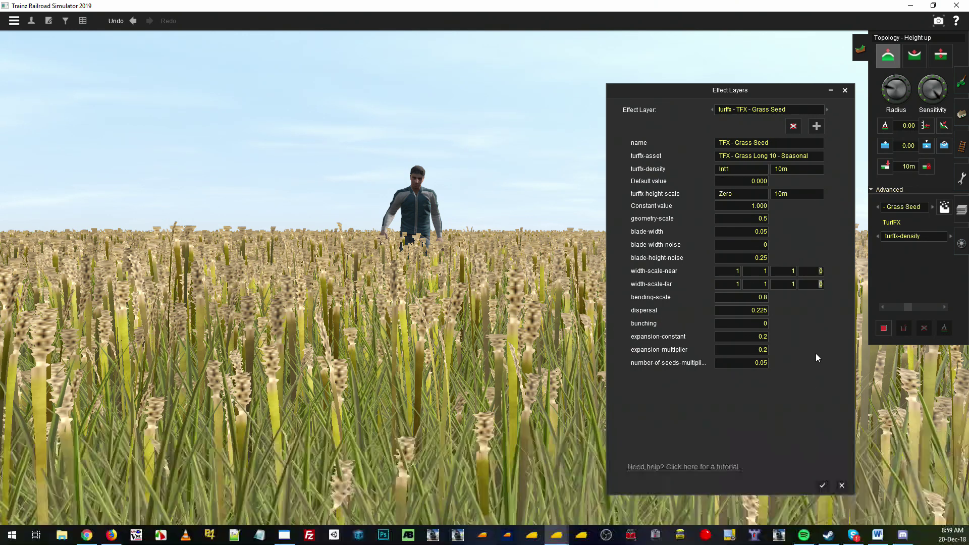
{"action": "left_click", "coordinate": [824, 485]}
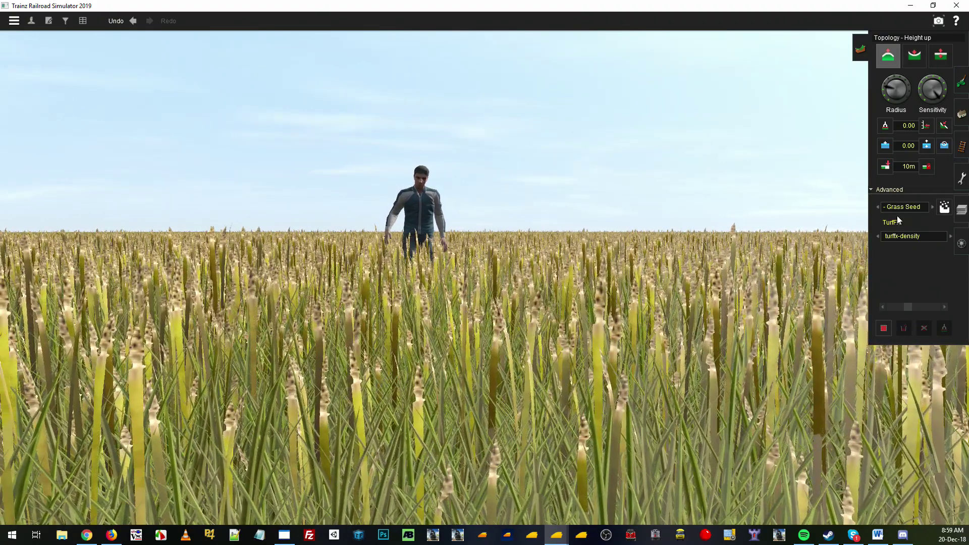
Set the seed layer's fourth width-scale-near and width-scale-far values to 1 and its blade-width to 0.01, and confirm.
{"action": "left_click", "coordinate": [944, 207]}
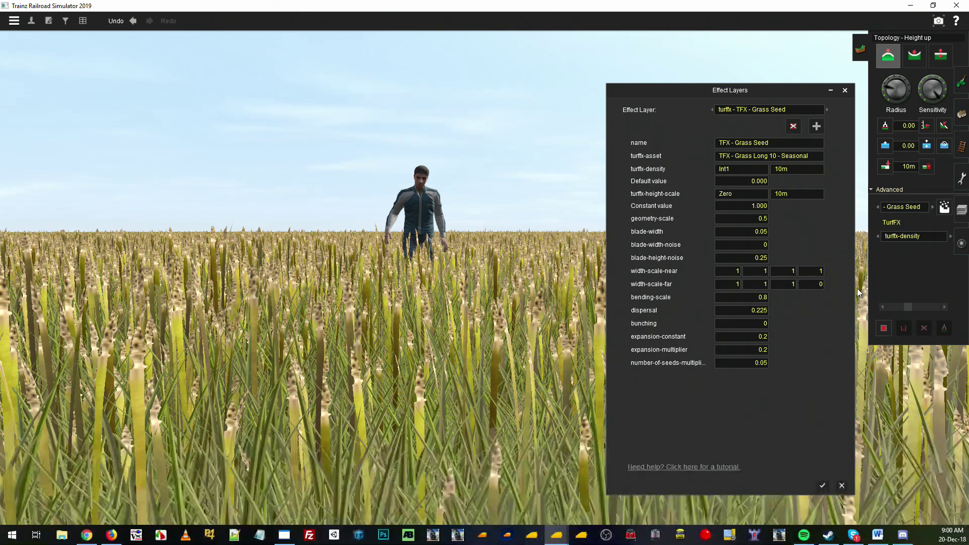
{"action": "left_click", "coordinate": [820, 483]}
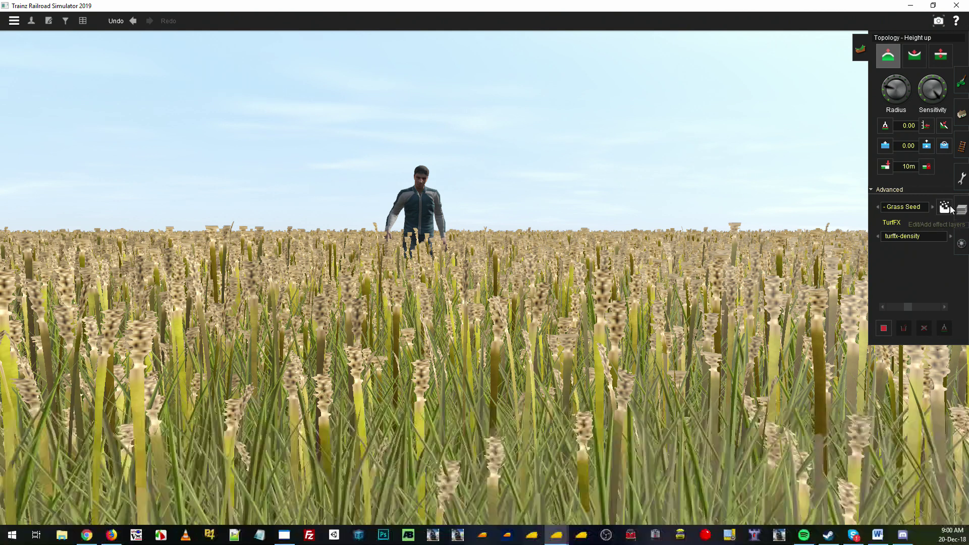
{"action": "left_click", "coordinate": [908, 222]}
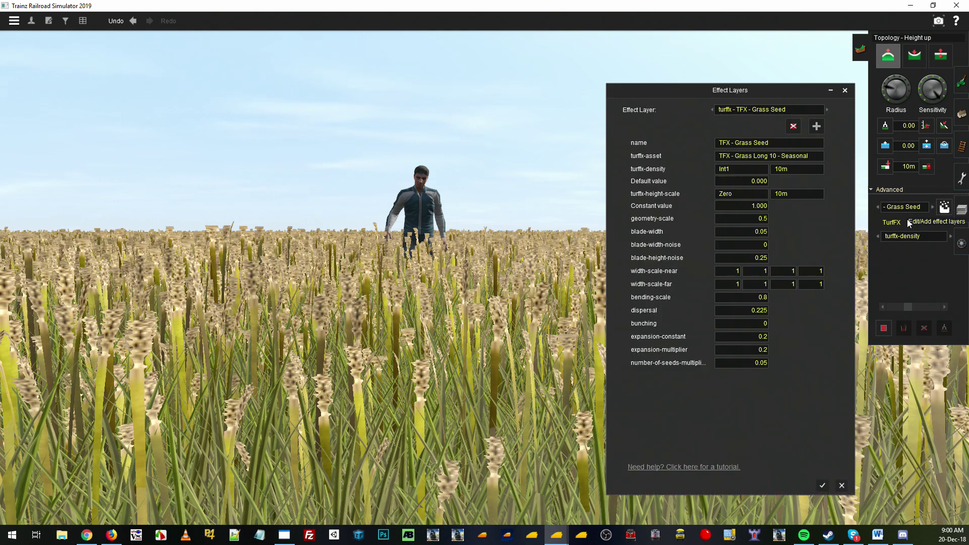
{"action": "left_click", "coordinate": [814, 269]}
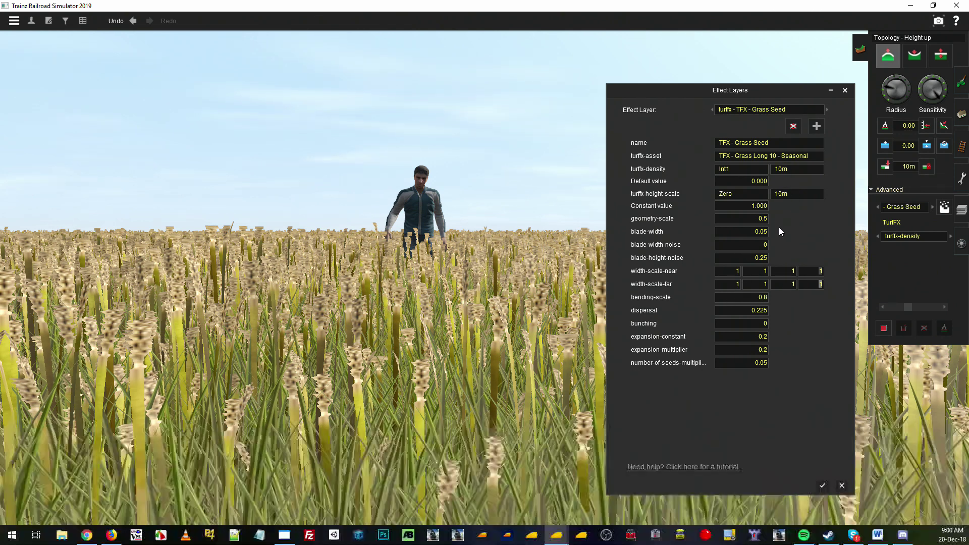
{"action": "left_click", "coordinate": [766, 231]}
{"action": "left_click", "coordinate": [822, 486]}
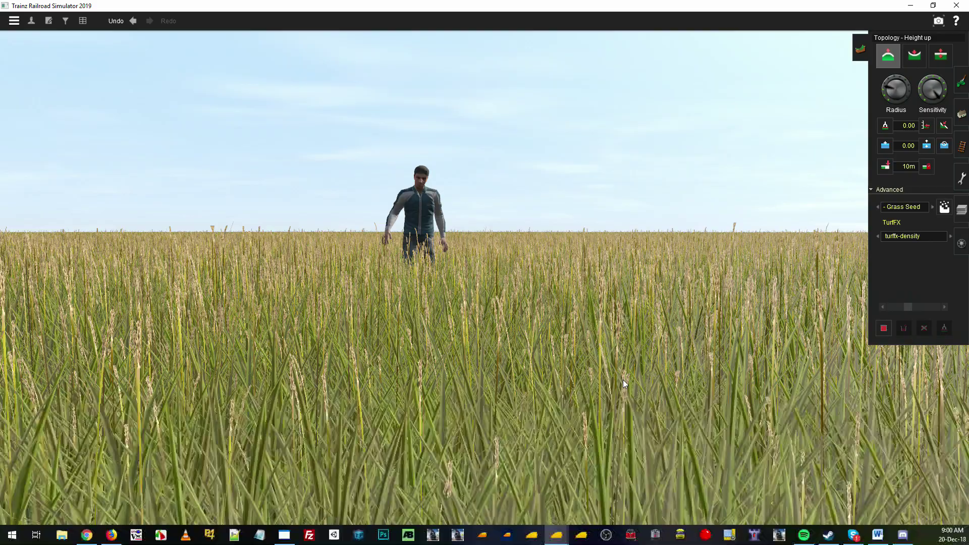
Raise the wind strength slightly in the environment settings and close them.
{"action": "key", "text": "Up"}
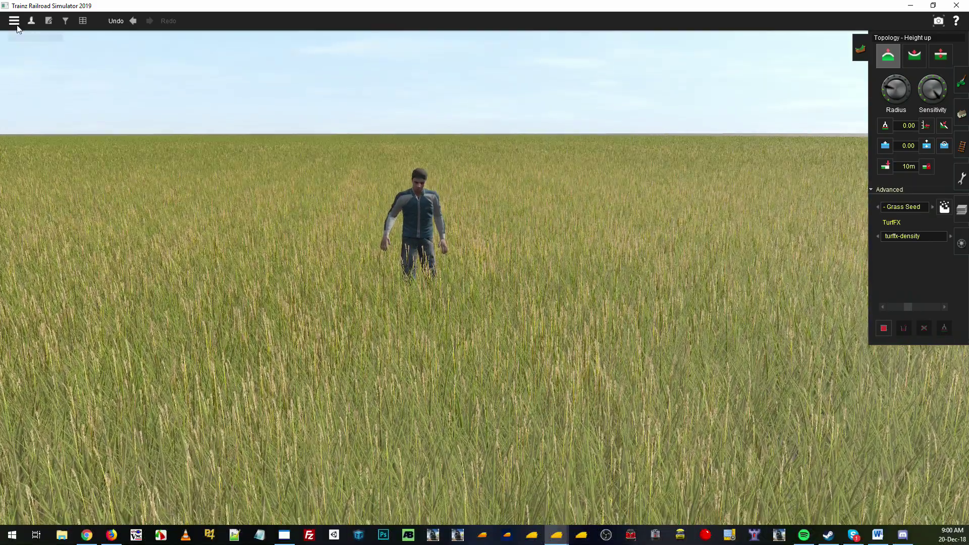
{"action": "left_click", "coordinate": [15, 23]}
{"action": "left_click", "coordinate": [35, 163]}
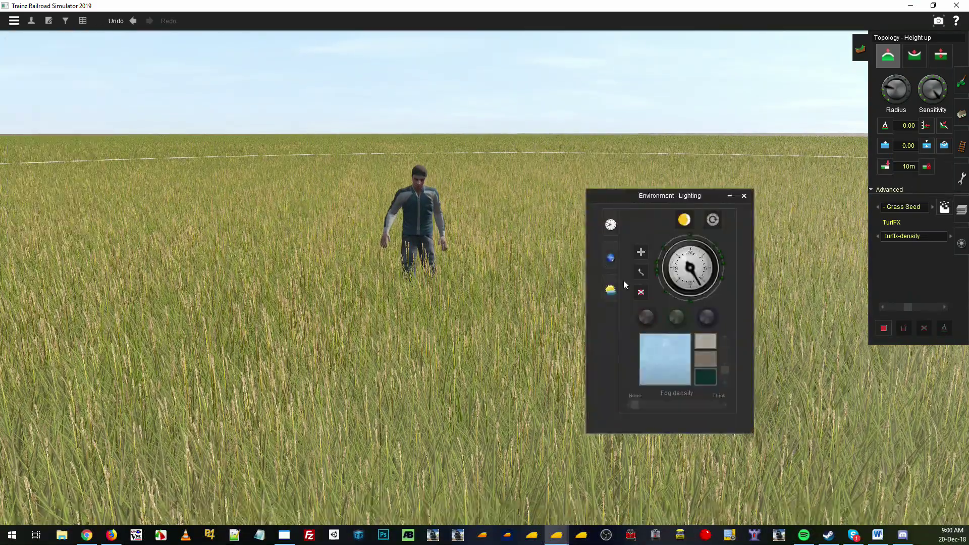
{"action": "left_click", "coordinate": [611, 289]}
{"action": "left_click_drag", "start_coordinate": [641, 325], "coordinate": [660, 324]}
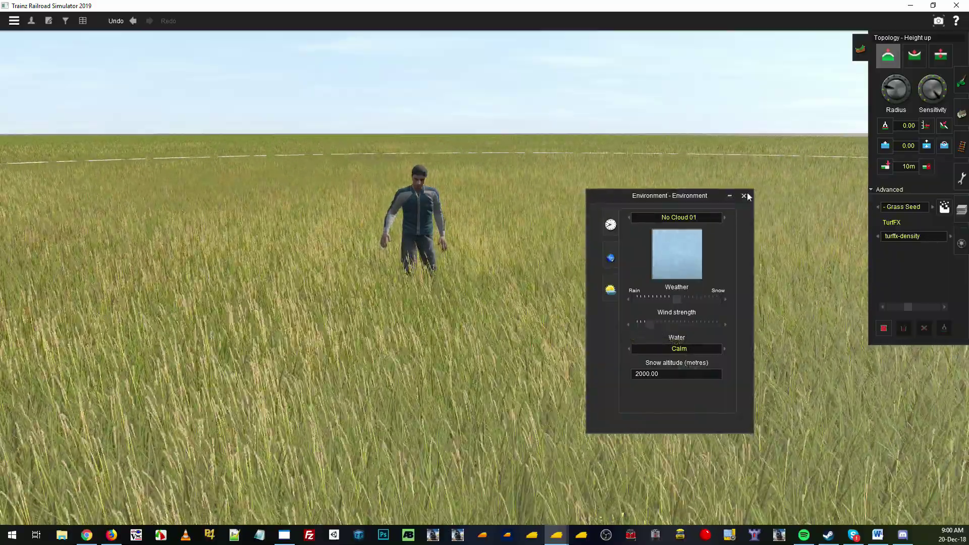
{"action": "left_click", "coordinate": [745, 195]}
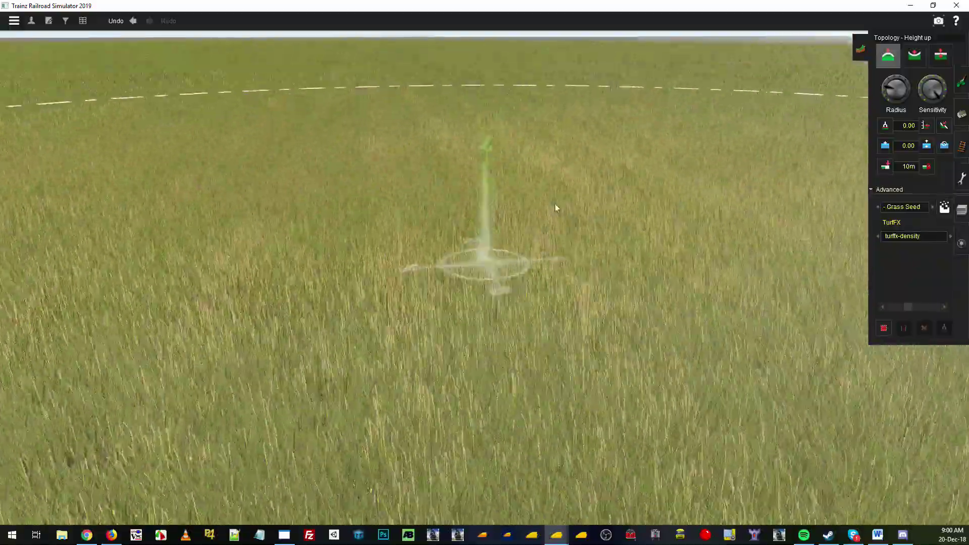
Move to an open patch of grass, set the grass seed layer's dispersal to 0.1 and confirm the change.
{"action": "right_click", "coordinate": [526, 235]}
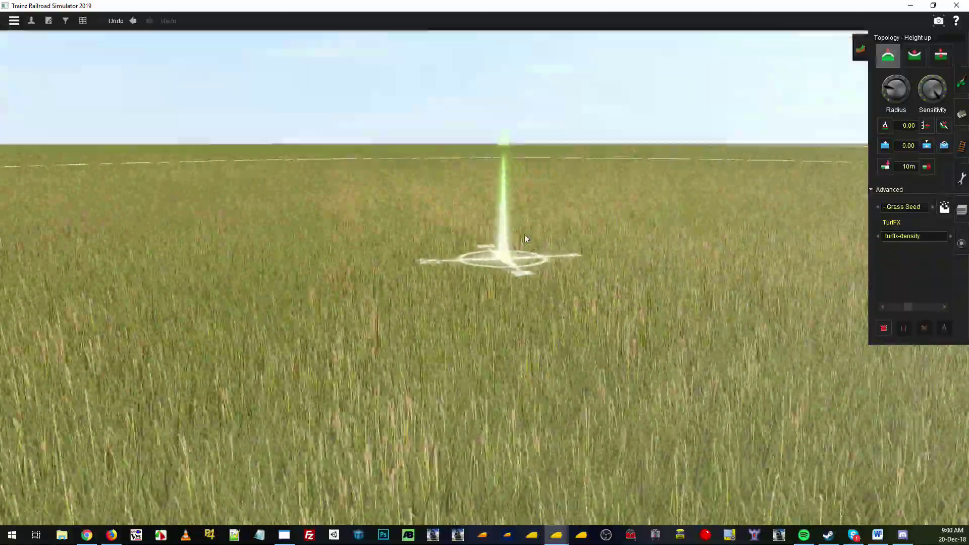
{"action": "key", "text": "Up"}
{"action": "key", "text": "Up"}
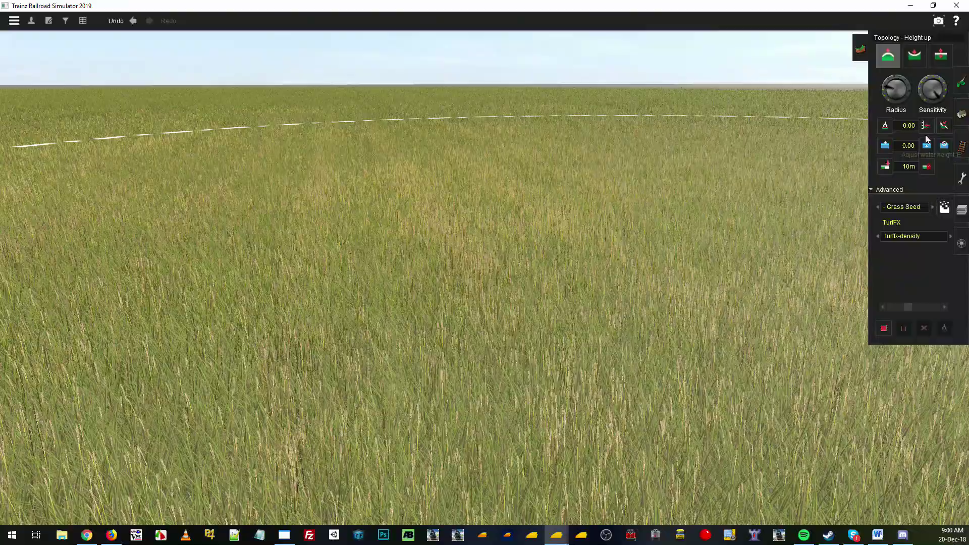
{"action": "key", "text": "Down"}
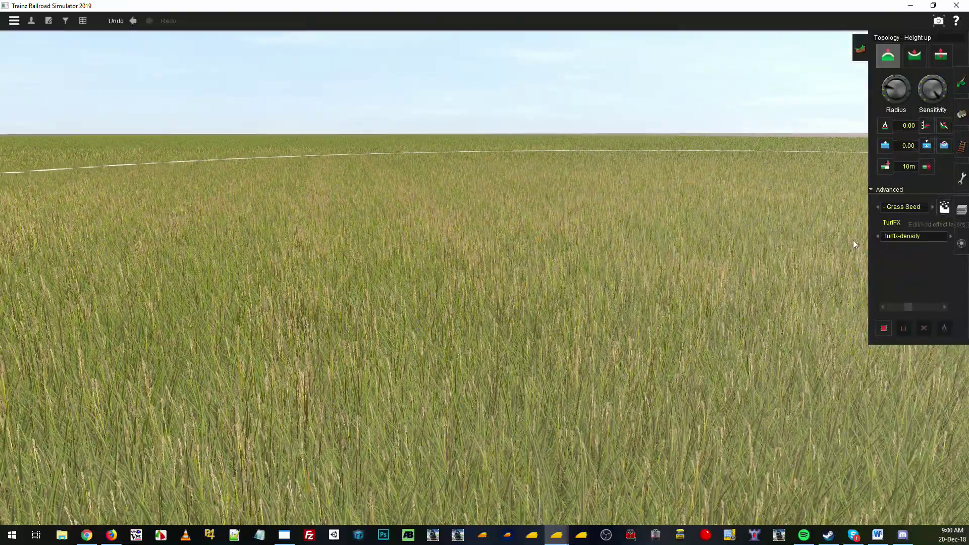
{"action": "left_click", "coordinate": [944, 207]}
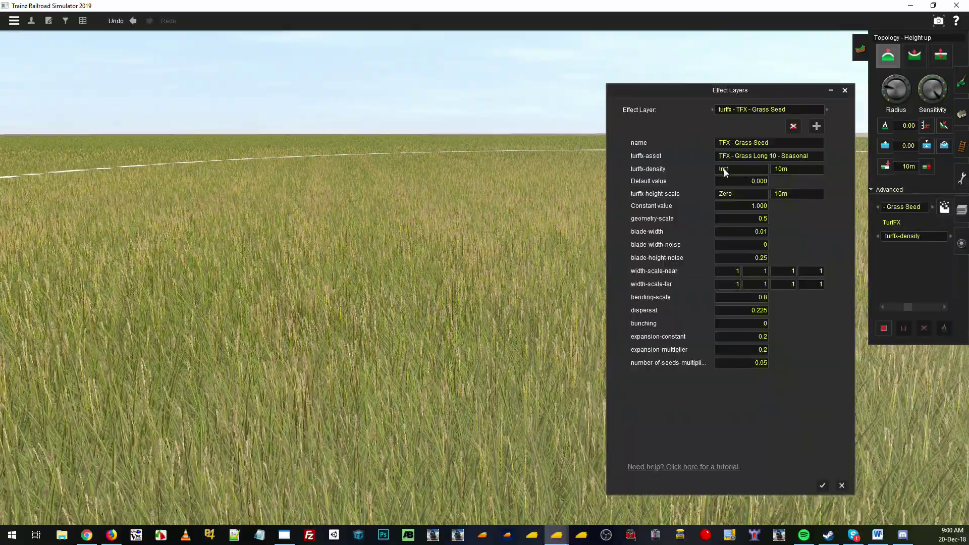
{"action": "left_click", "coordinate": [725, 169]}
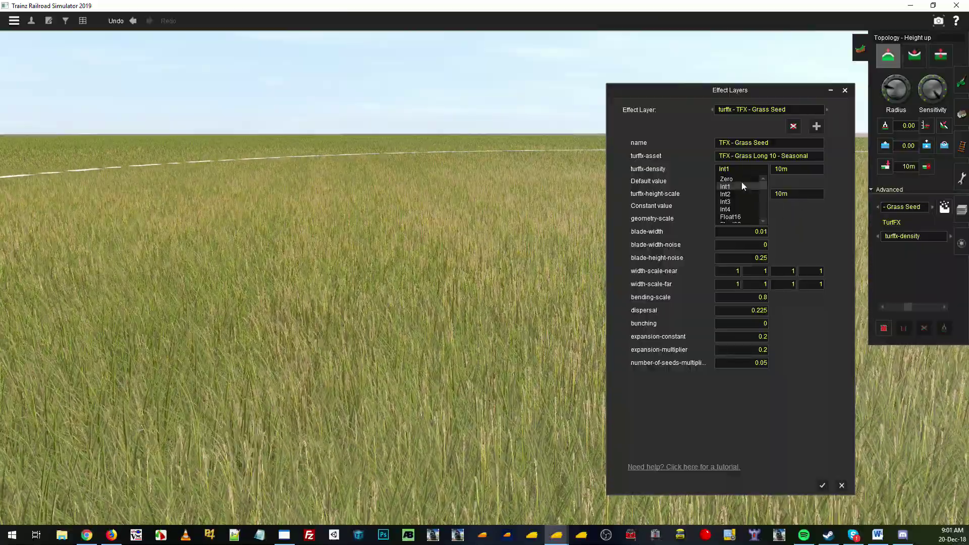
{"action": "left_click", "coordinate": [765, 419]}
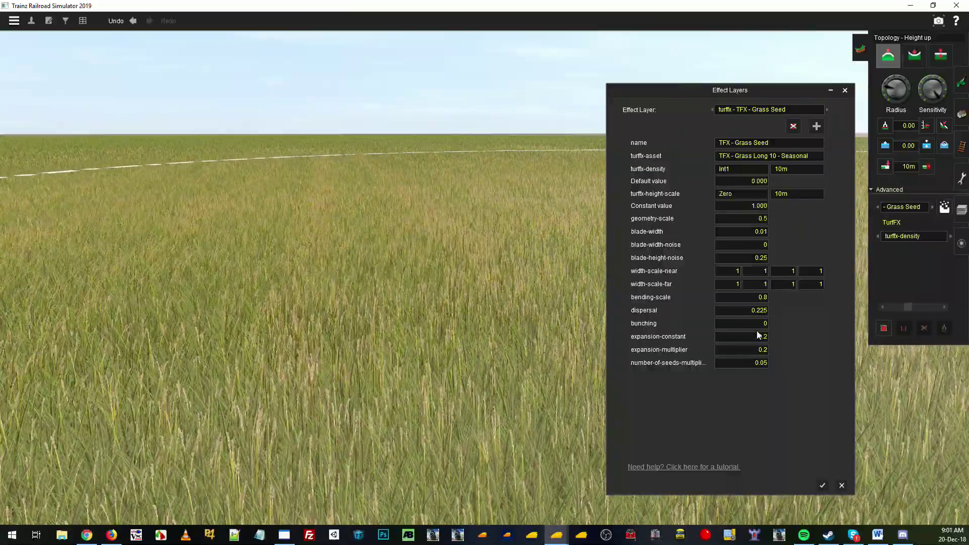
{"action": "left_click_drag", "start_coordinate": [757, 311], "coordinate": [771, 310]}
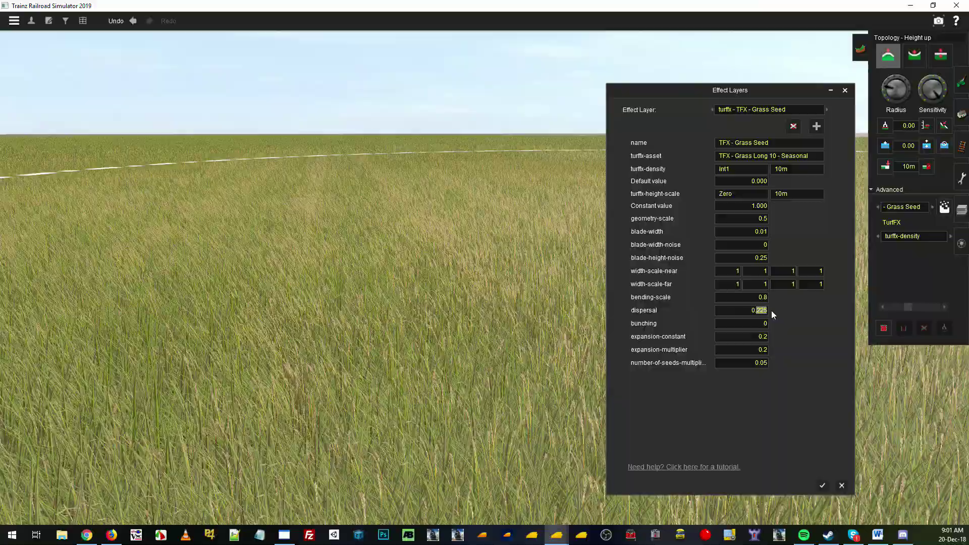
{"action": "type", "text": "1"}
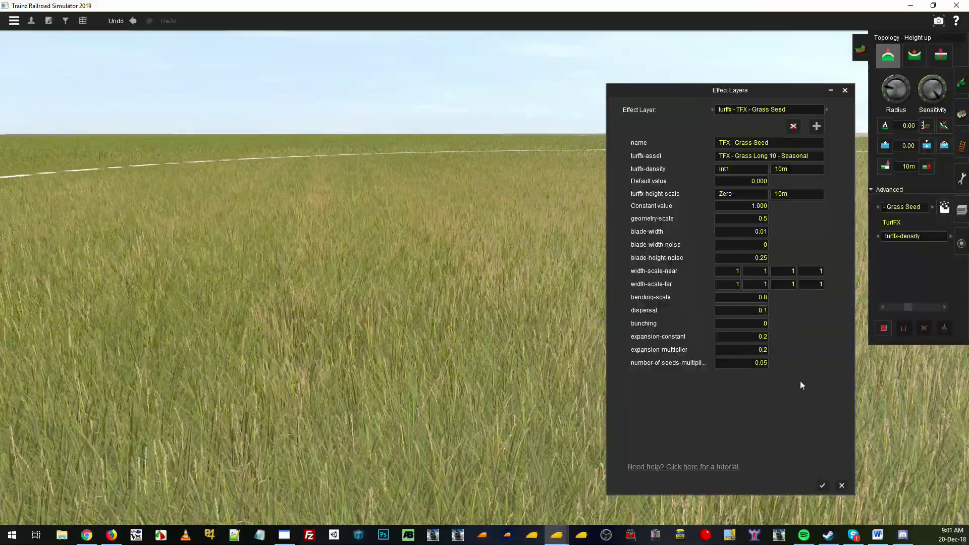
{"action": "left_click", "coordinate": [824, 485]}
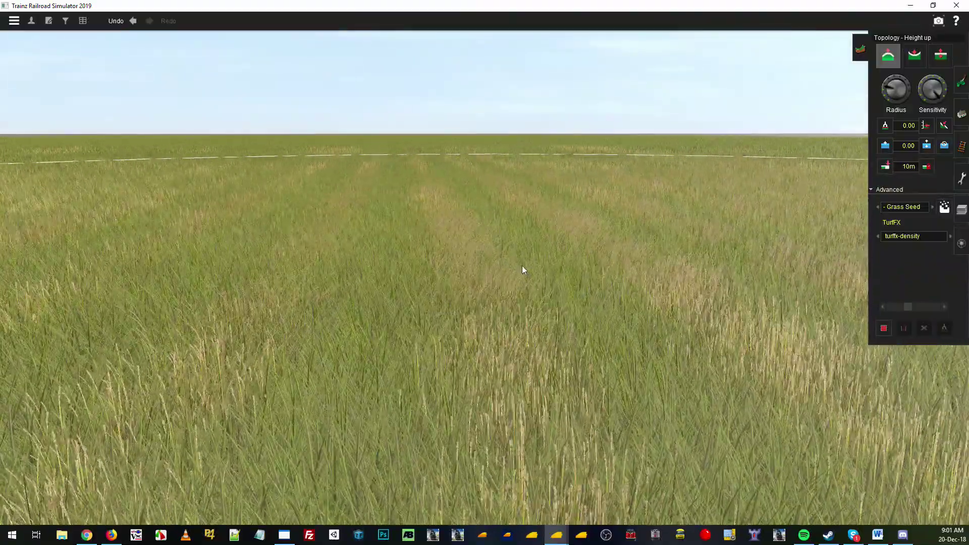
Remove the Int1 grass seed from the visible field with Height down, and paint it back with Height up.
{"action": "left_click", "coordinate": [944, 207]}
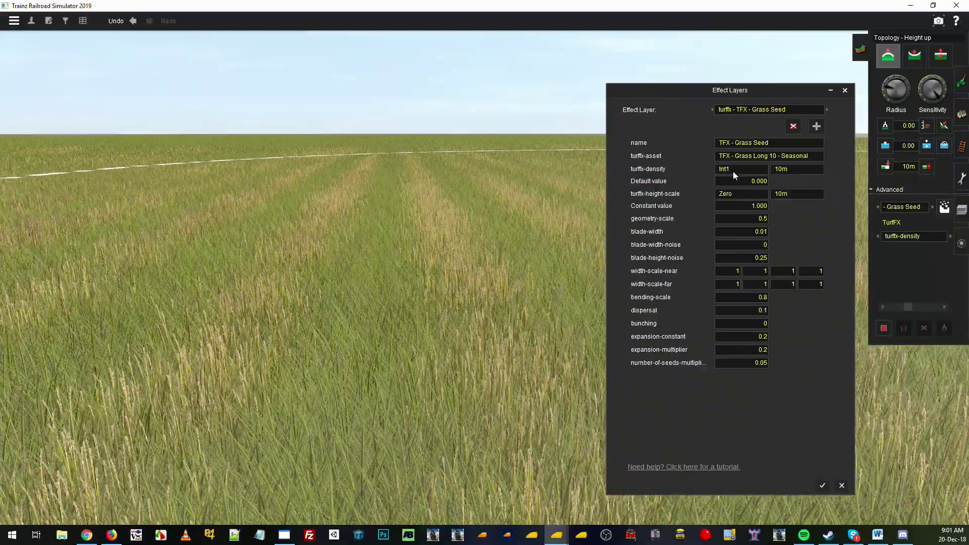
{"action": "left_click", "coordinate": [841, 486]}
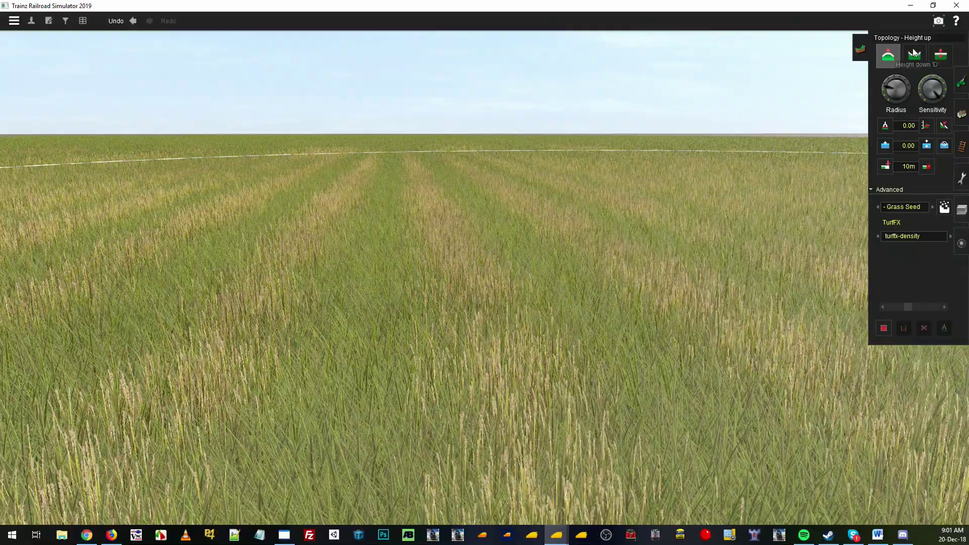
{"action": "left_click", "coordinate": [914, 53]}
{"action": "left_click", "coordinate": [471, 253]}
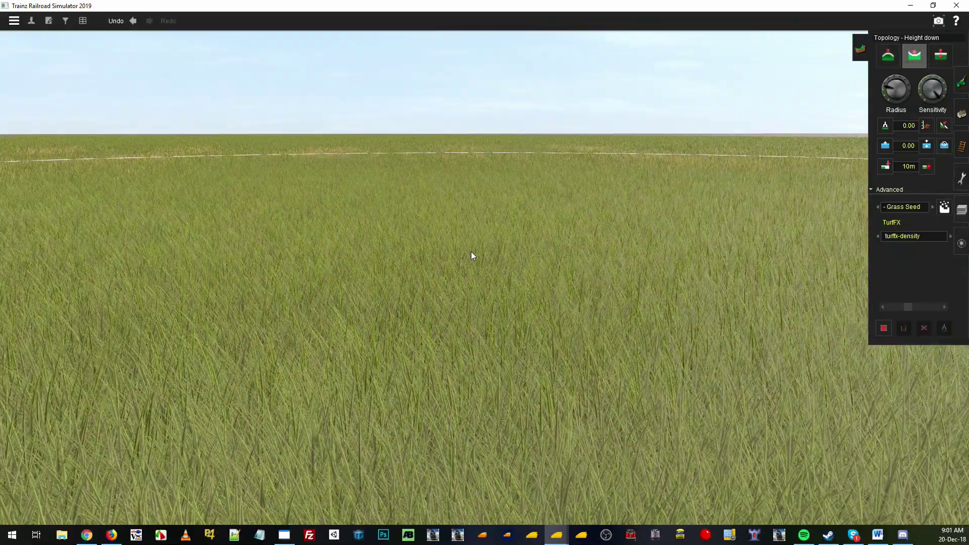
{"action": "left_click", "coordinate": [888, 55]}
{"action": "left_click", "coordinate": [469, 289]}
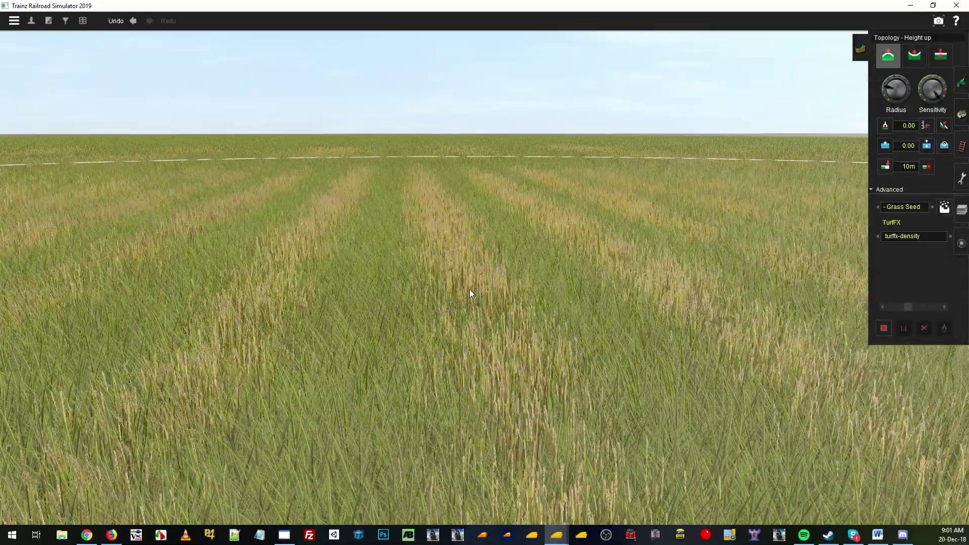
{"action": "mouse_move", "coordinate": [437, 236]}
{"action": "left_mouse_down"}
{"action": "mouse_move", "coordinate": [469, 216]}
{"action": "mouse_move", "coordinate": [425, 249]}
{"action": "left_mouse_up"}
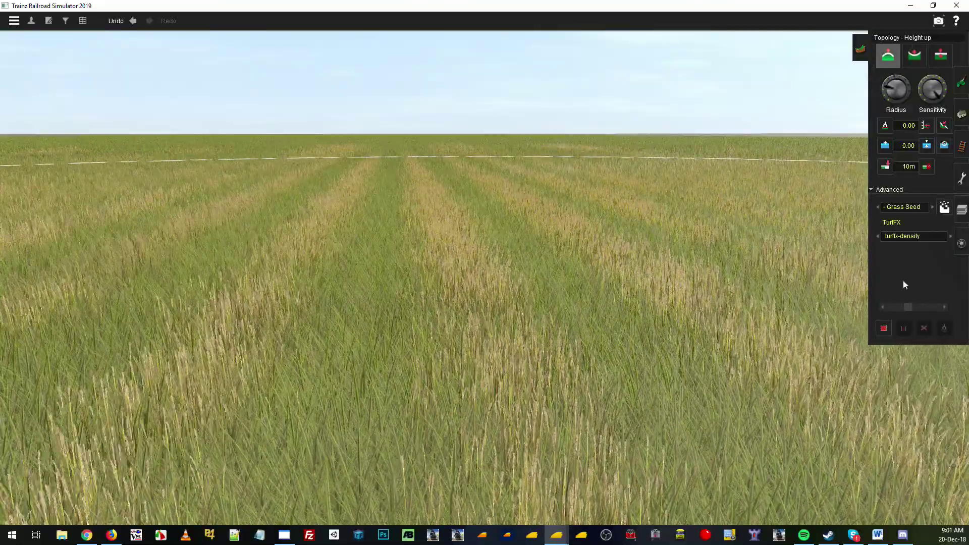
Change the grass seed layer's turffx-density data binding to Int3 at 10m, apply it and confirm the layer settings.
{"action": "left_click", "coordinate": [940, 207]}
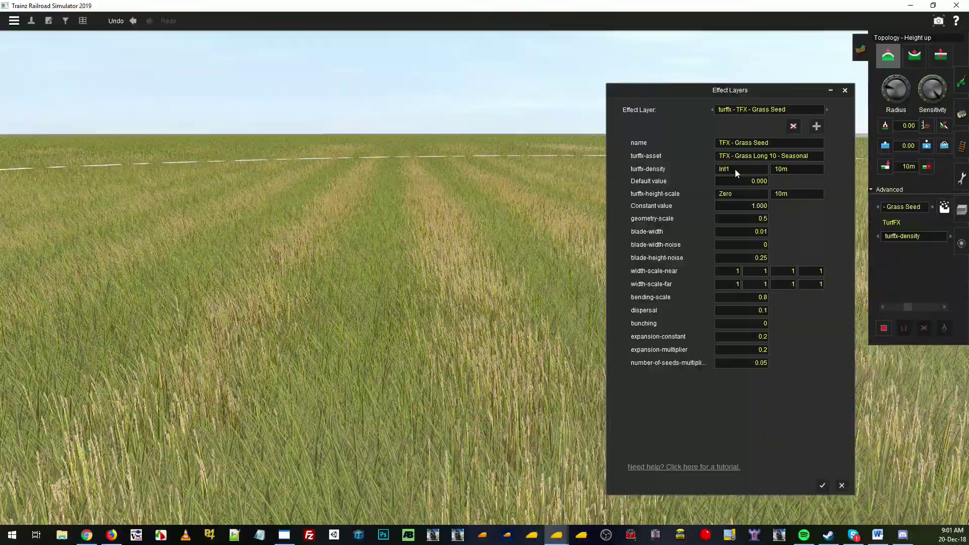
{"action": "left_click", "coordinate": [735, 169]}
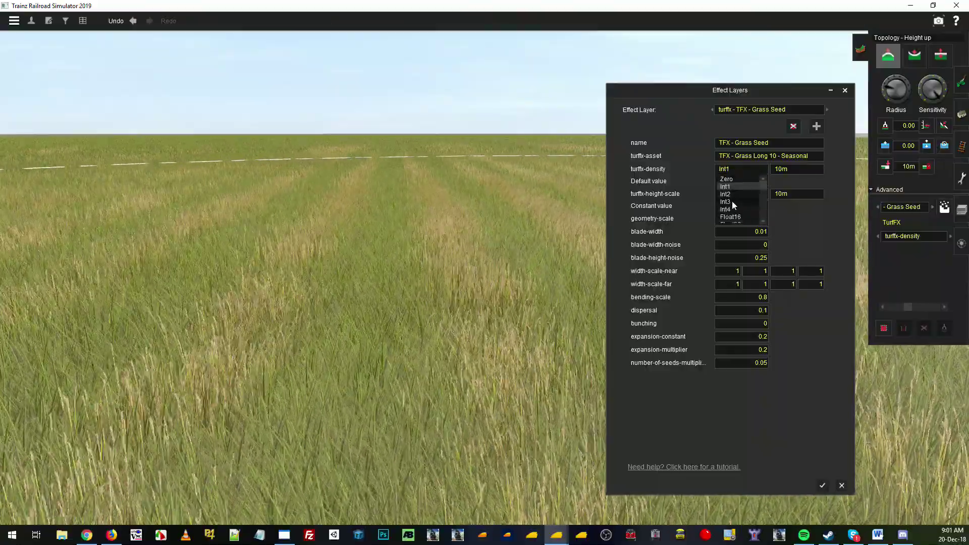
{"action": "left_click", "coordinate": [732, 201]}
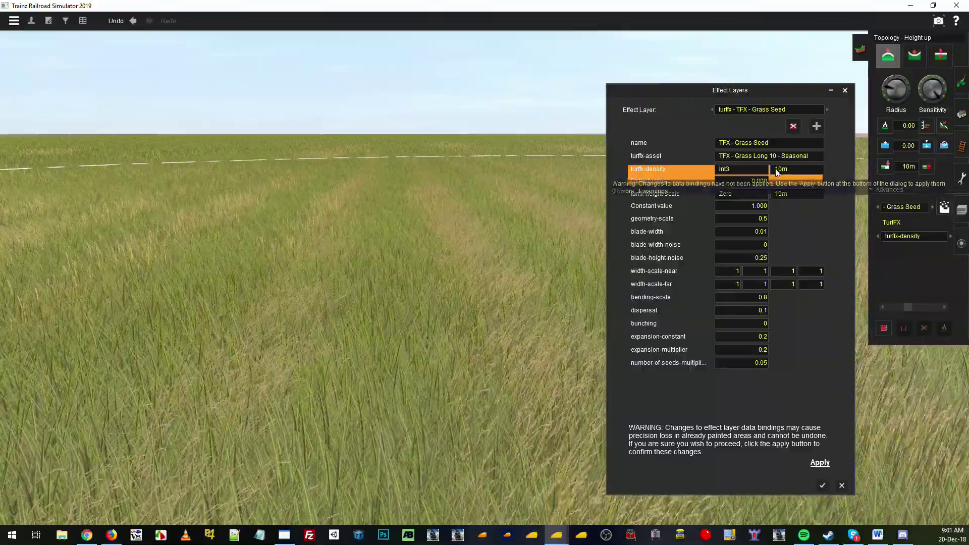
{"action": "left_click", "coordinate": [820, 462]}
{"action": "left_click", "coordinate": [822, 485]}
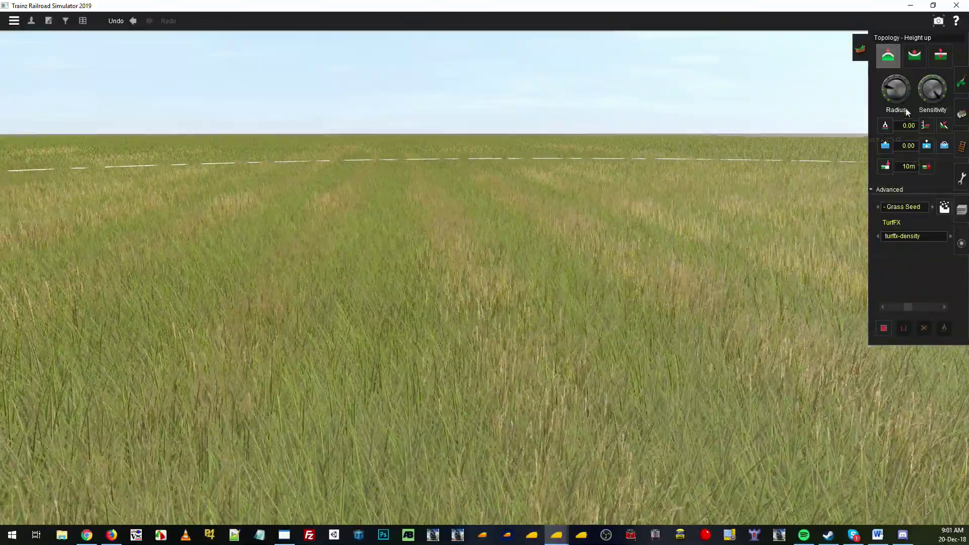
Try gradual density painting with the Int3 binding by lowering the grass seed density across the field and raising it again.
{"action": "left_click", "coordinate": [914, 126]}
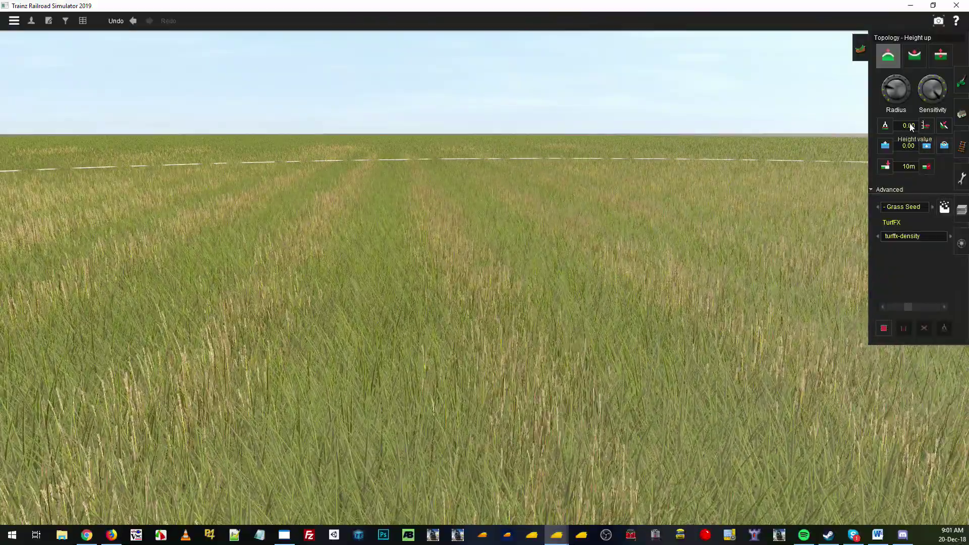
{"action": "left_click", "coordinate": [915, 56]}
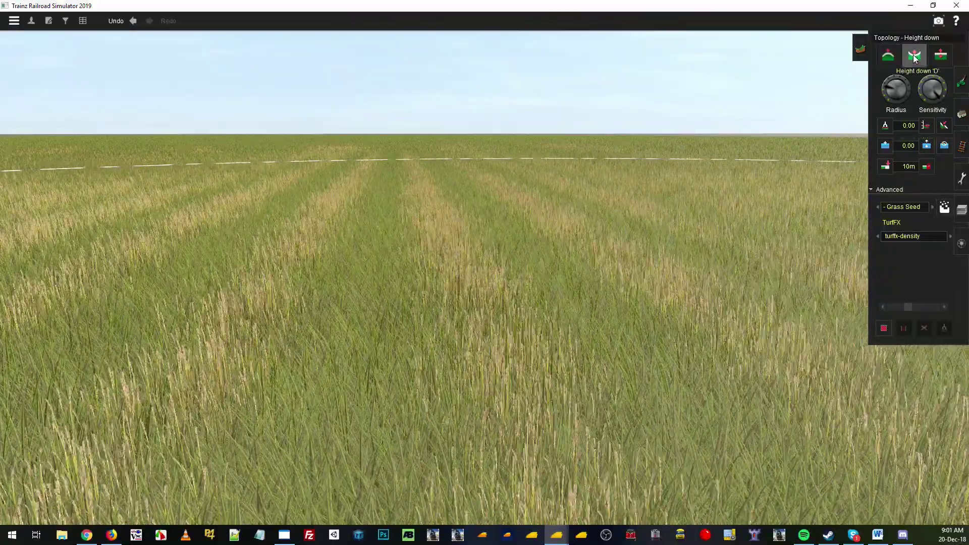
{"action": "left_click", "coordinate": [892, 58]}
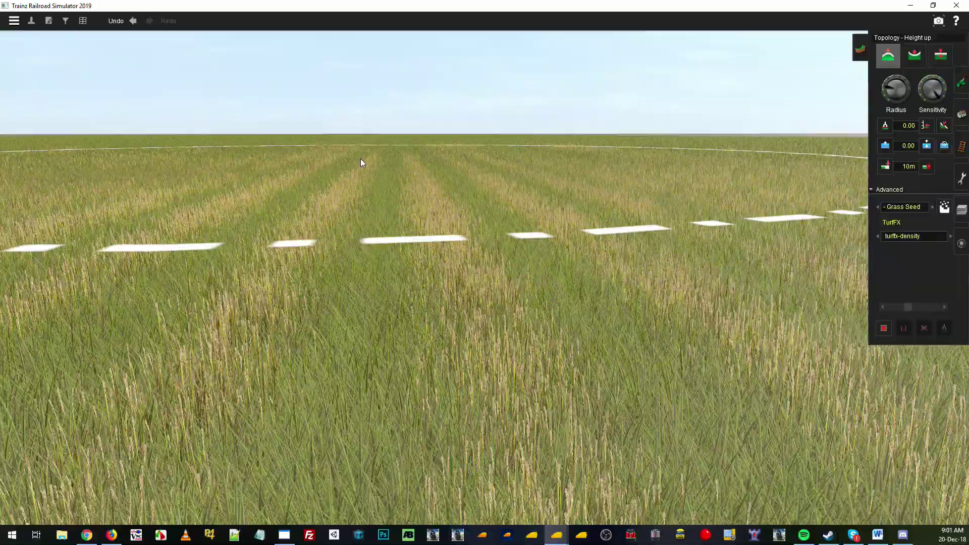
{"action": "key", "text": "d"}
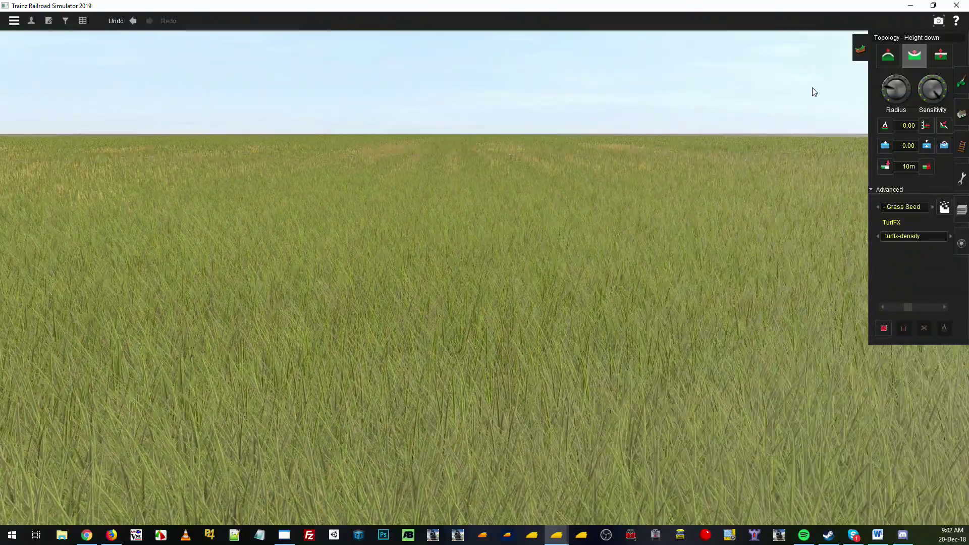
{"action": "left_click", "coordinate": [879, 66]}
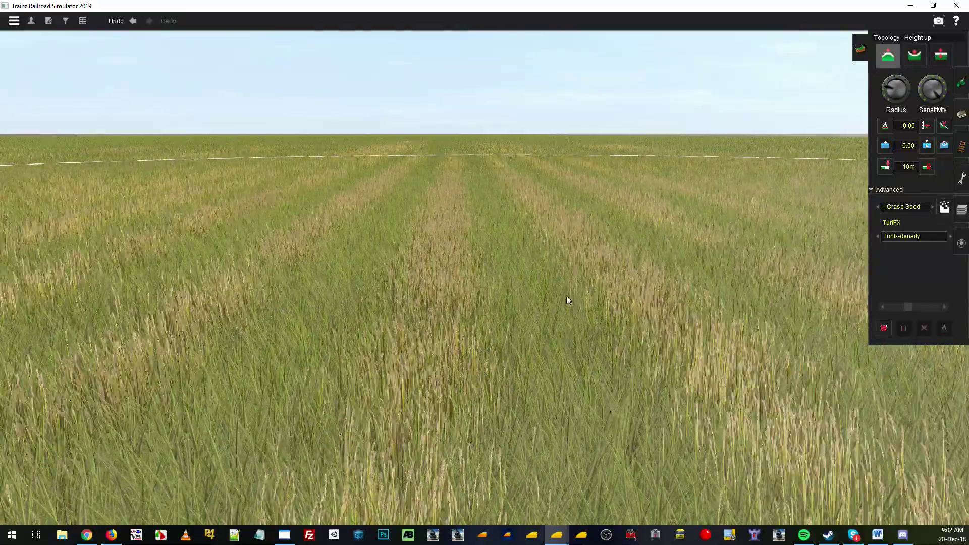
Change the grass seed layer's turffx-density data binding to Int4 at 10m, apply it and confirm the layer settings.
{"action": "left_click", "coordinate": [942, 207]}
{"action": "left_click", "coordinate": [730, 171]}
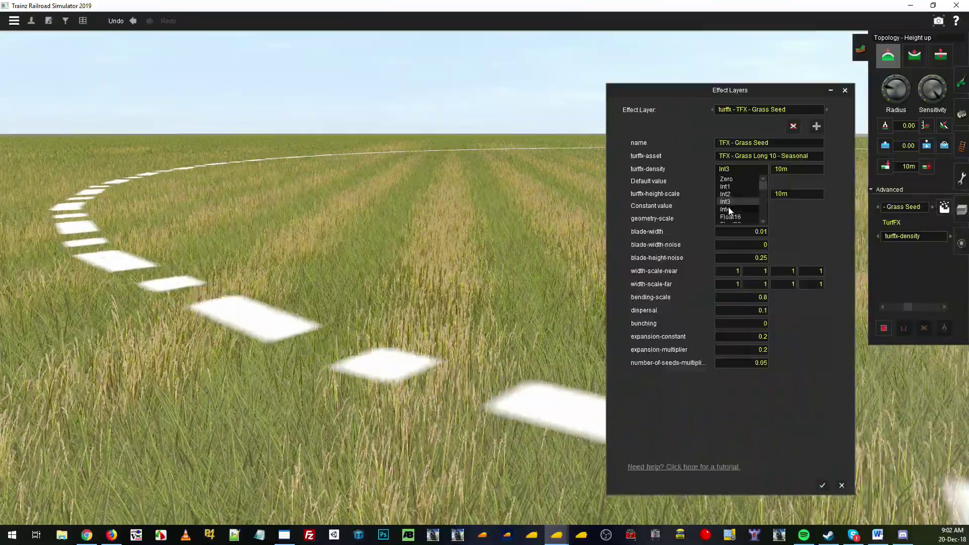
{"action": "left_click", "coordinate": [729, 203]}
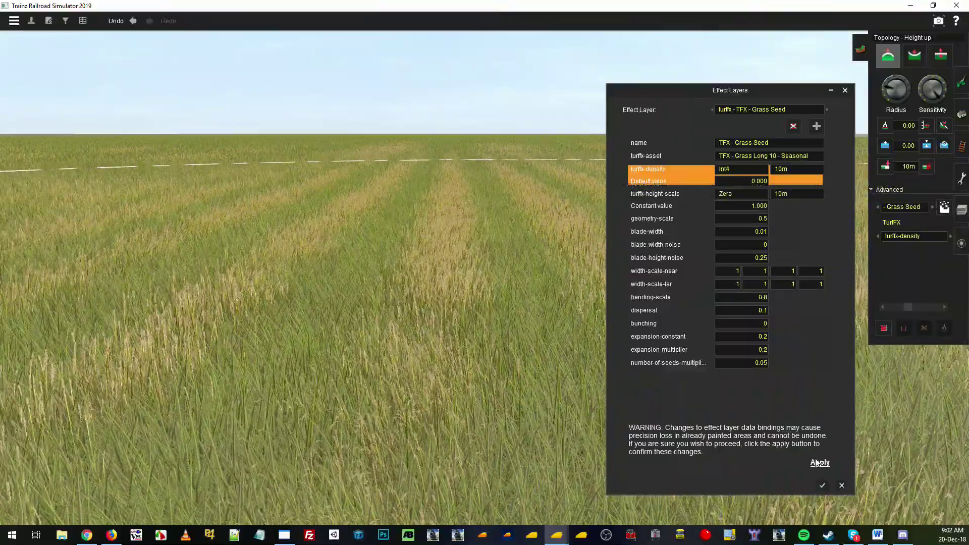
{"action": "left_click", "coordinate": [822, 485]}
{"action": "left_click", "coordinate": [822, 485]}
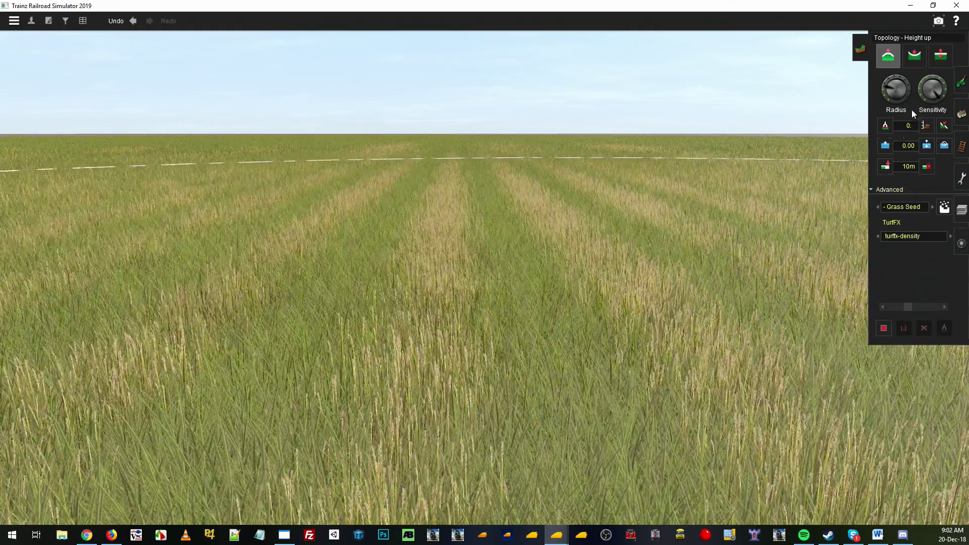
Set the height value to 0.3 and paint an even grass seed density across the field with Use height.
{"action": "type", "text": ".3"}
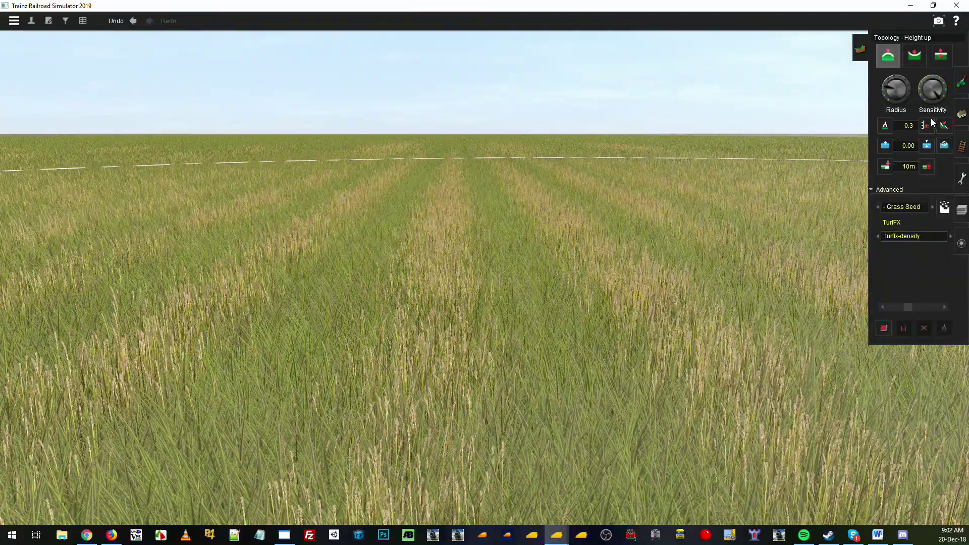
{"action": "left_click", "coordinate": [925, 127]}
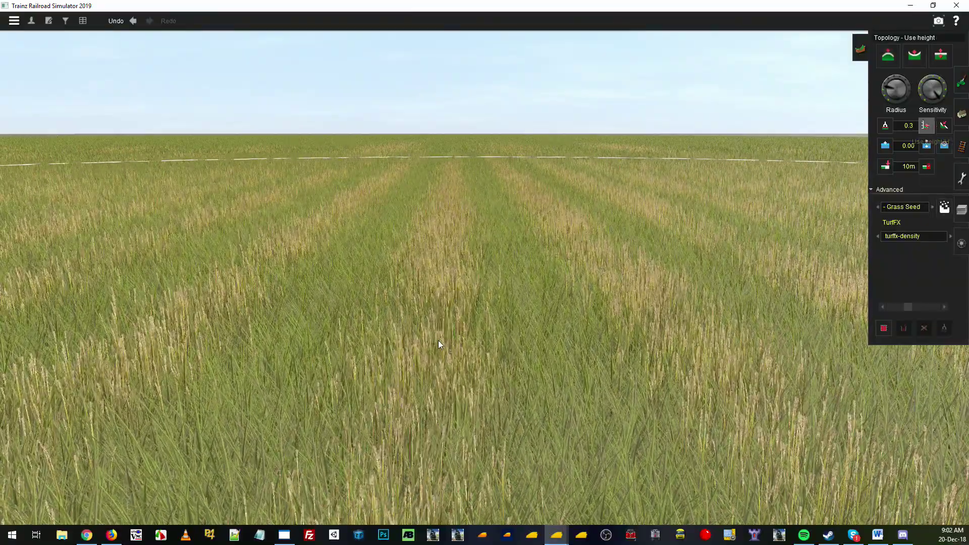
{"action": "right_click", "coordinate": [353, 344]}
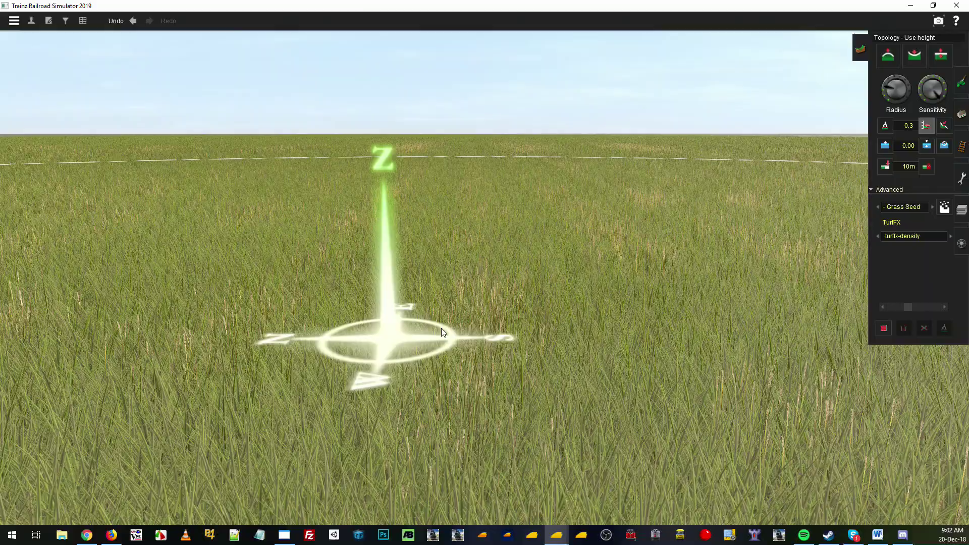
{"action": "scroll", "coordinate": [495, 318], "scroll_direction": "down", "scroll_amount": 3}
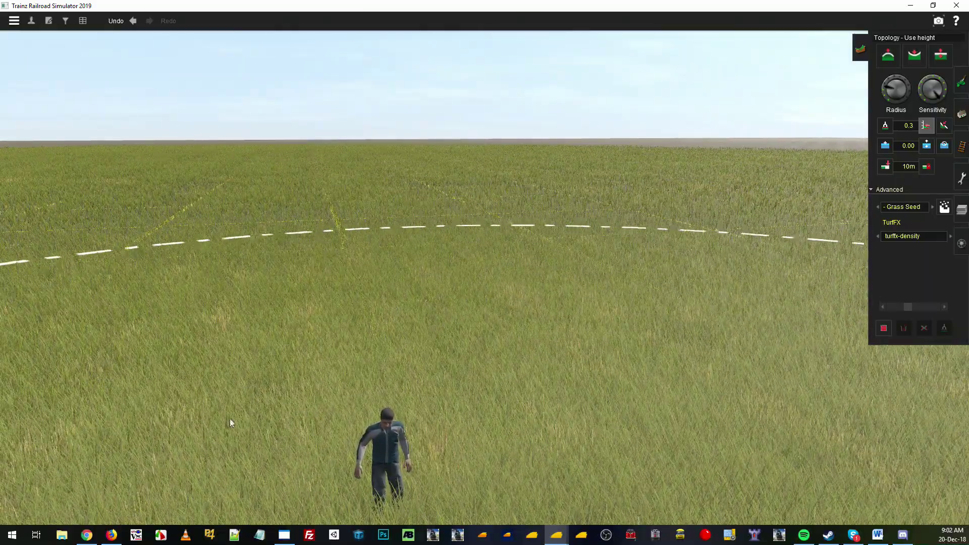
{"action": "scroll", "coordinate": [550, 317], "scroll_direction": "up", "scroll_amount": 5}
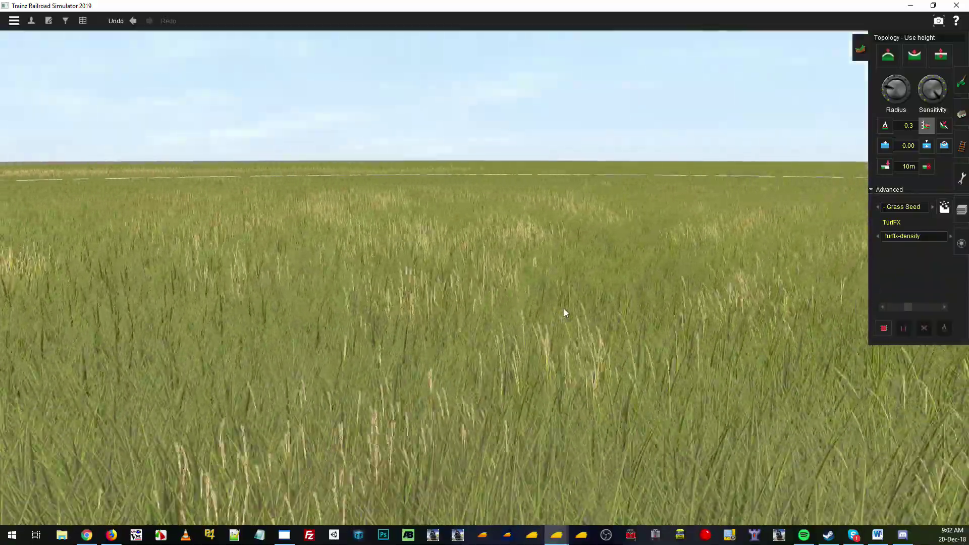
{"action": "key", "text": "Down"}
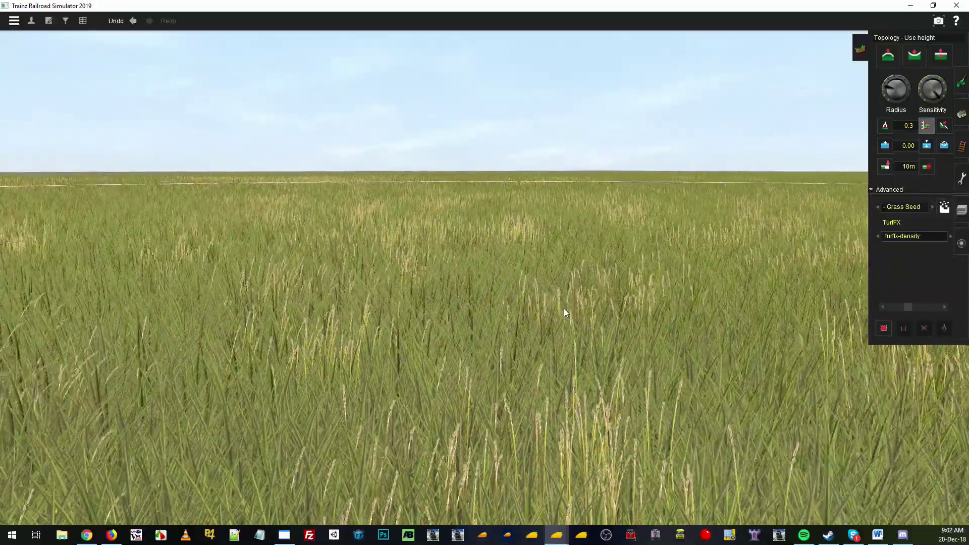
{"action": "scroll", "coordinate": [564, 307], "scroll_direction": "down", "scroll_amount": 3}
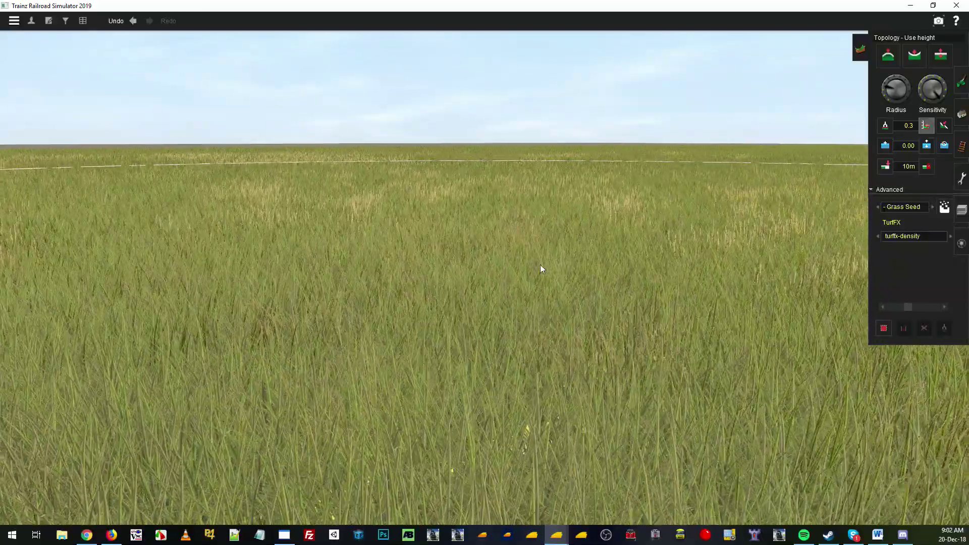
Set the grass seed layer's number-of-seeds-multiplier to 0.1 and confirm the layer settings.
{"action": "left_click", "coordinate": [945, 207]}
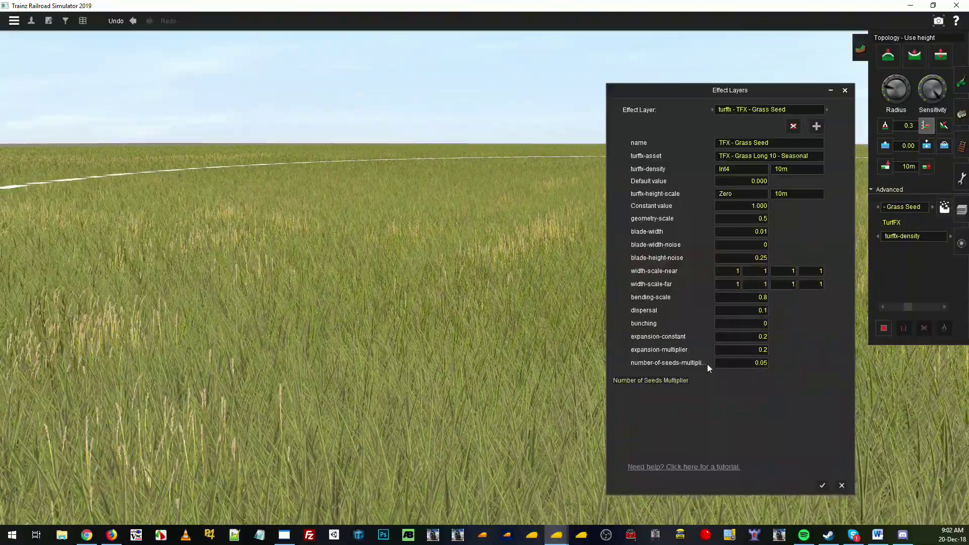
{"action": "left_click", "coordinate": [761, 363]}
{"action": "type", "text": "0.1"}
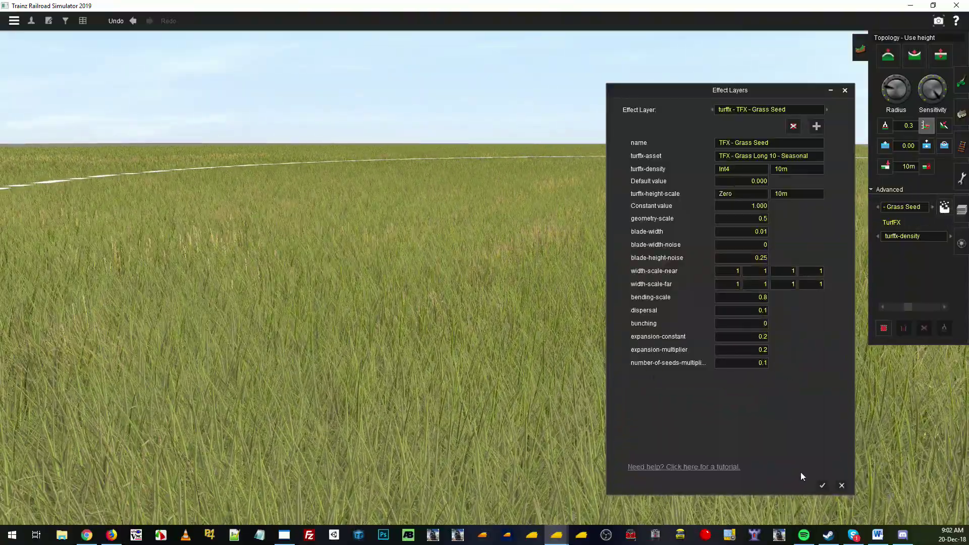
{"action": "left_click", "coordinate": [823, 485]}
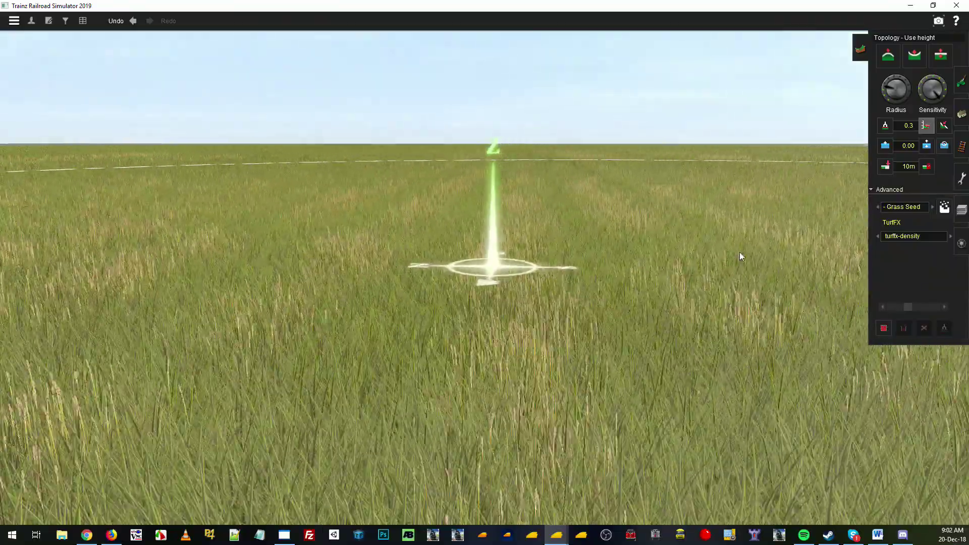
Set the grass seed layer's dispersal to 0.2 and confirm the layer settings.
{"action": "left_click", "coordinate": [944, 207]}
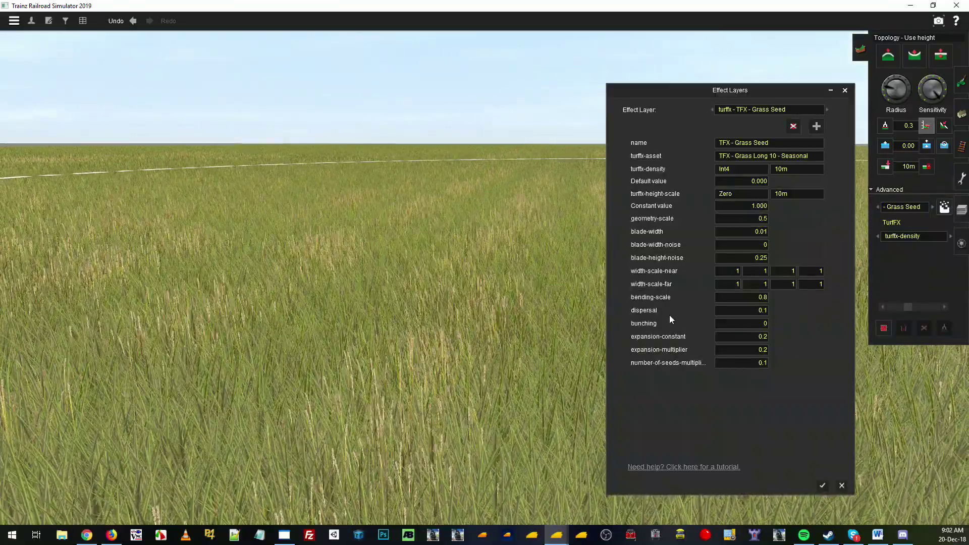
{"action": "left_click_drag", "start_coordinate": [766, 310], "coordinate": [764, 308]}
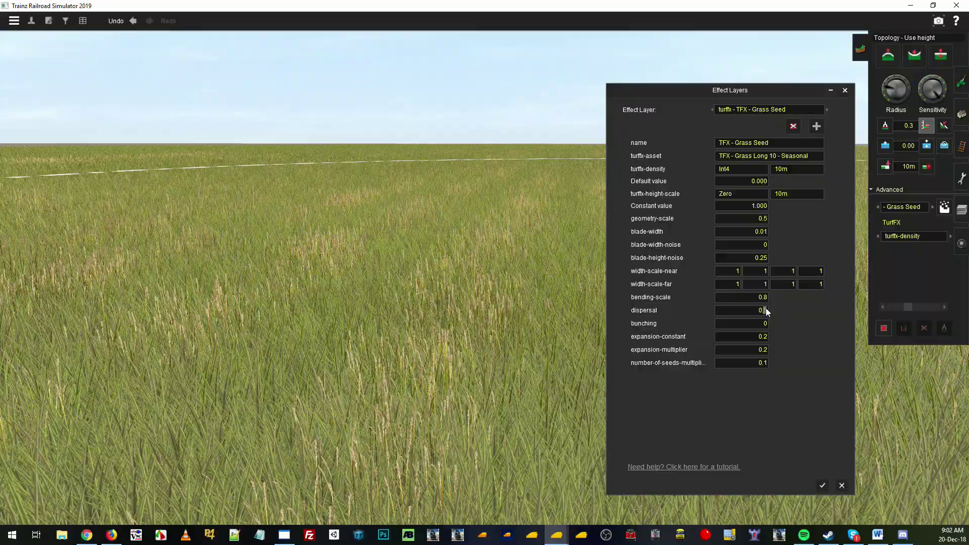
{"action": "left_click", "coordinate": [823, 486]}
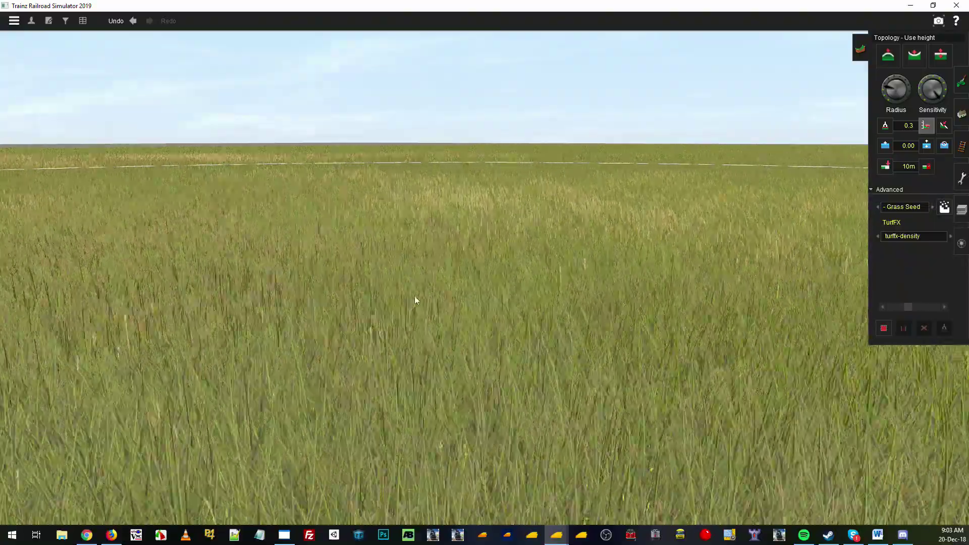
Examine how the grass seeds are distributed from several spots across the field.
{"action": "right_click", "coordinate": [406, 275]}
{"action": "right_click", "coordinate": [404, 270]}
{"action": "right_click", "coordinate": [537, 242]}
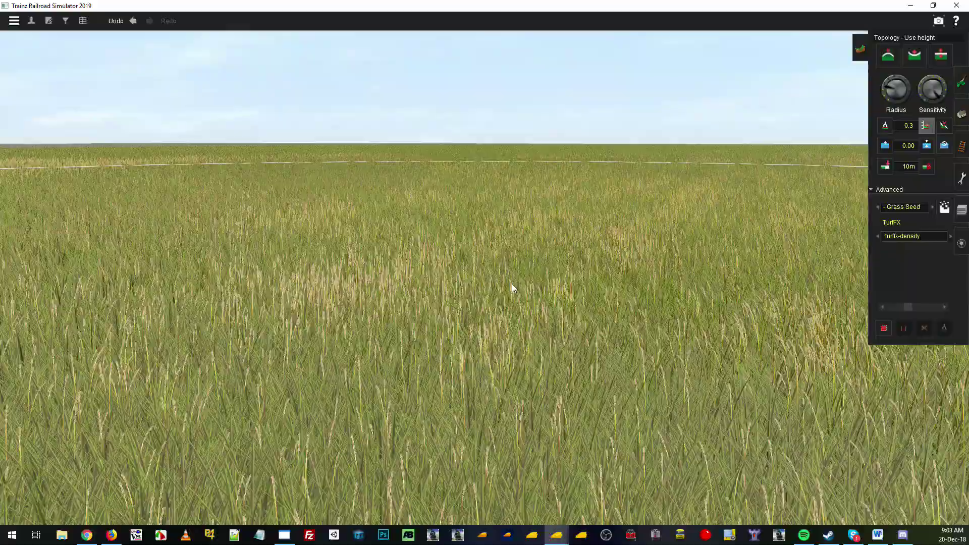
{"action": "right_click", "coordinate": [525, 236]}
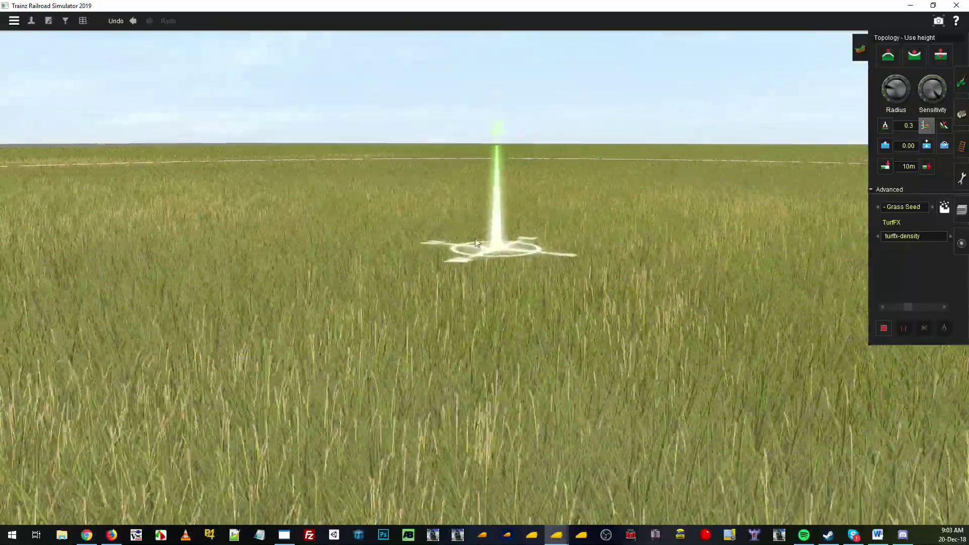
{"action": "right_click", "coordinate": [402, 211]}
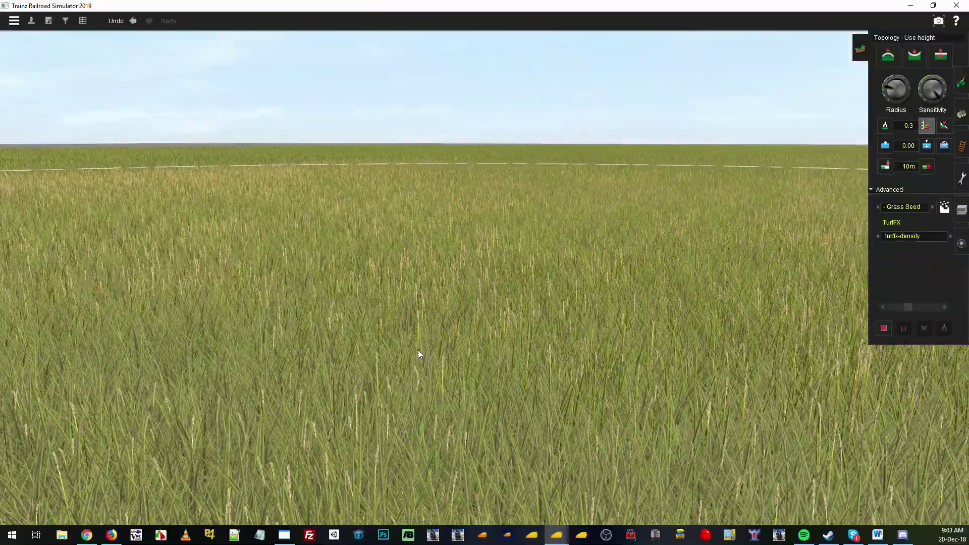
{"action": "right_click", "coordinate": [238, 296]}
{"action": "right_click", "coordinate": [273, 254]}
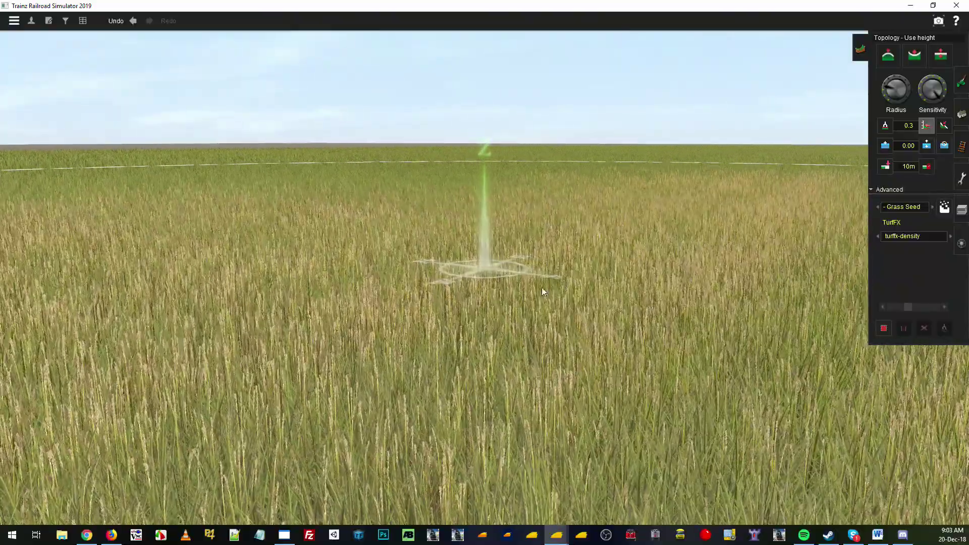
{"action": "right_click_drag", "start_coordinate": [543, 291], "coordinate": [615, 247]}
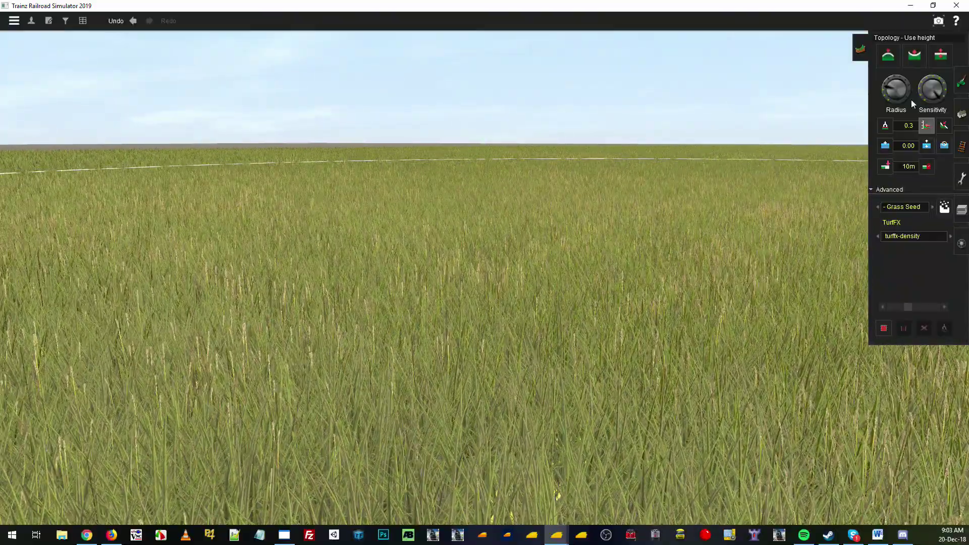
Set the height value to 0.6 and paint the grass seed density across the field with Use height.
{"action": "left_click", "coordinate": [916, 127]}
{"action": "type", "text": "0."}
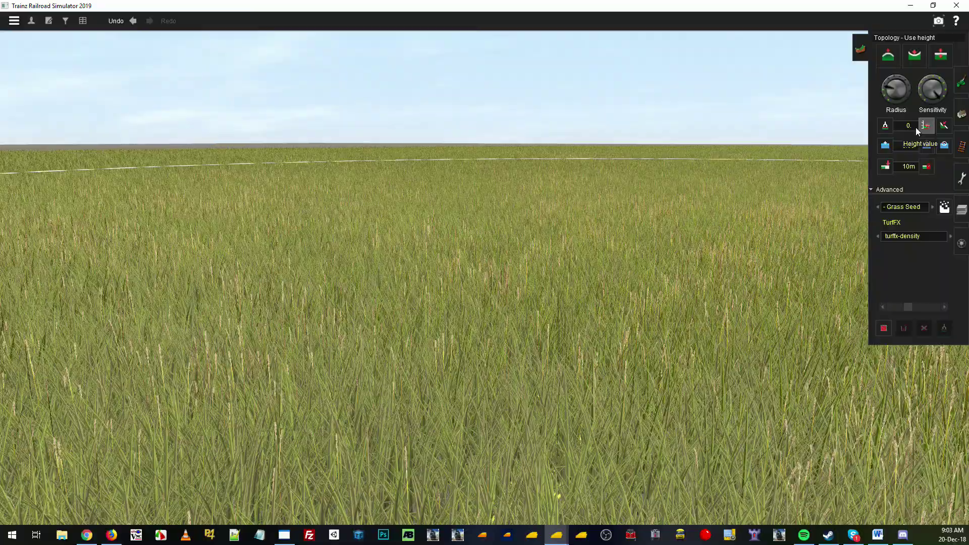
{"action": "type", "text": "6"}
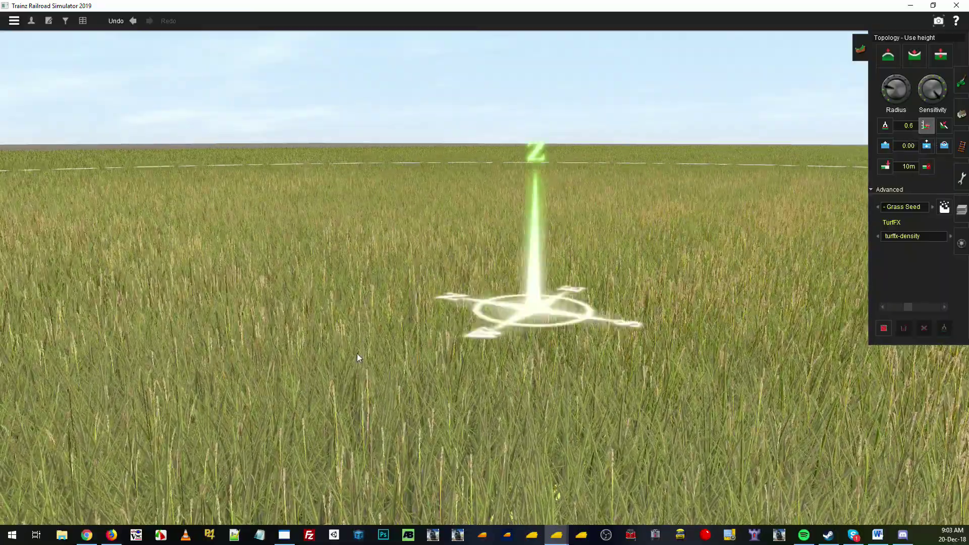
{"action": "right_click", "coordinate": [357, 353]}
{"action": "right_click", "coordinate": [404, 191]}
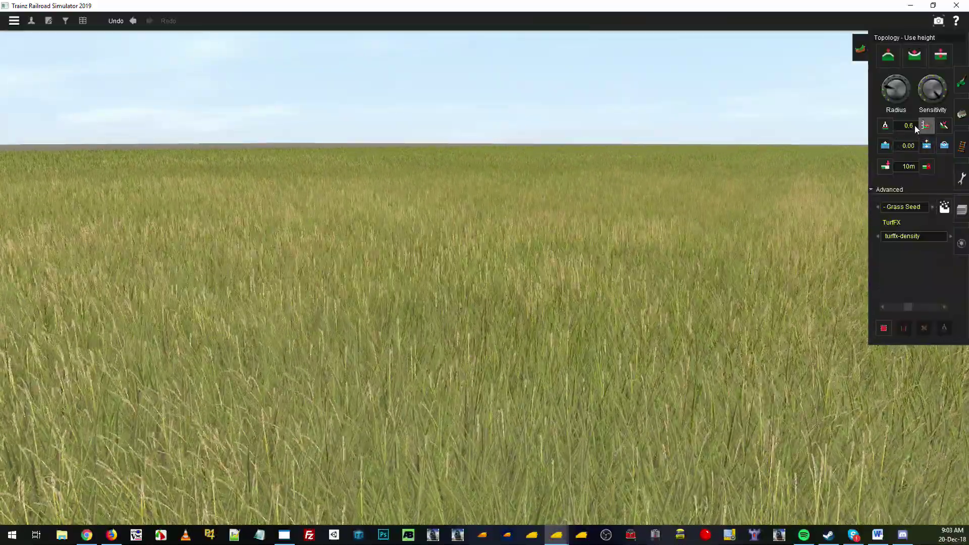
Raise the grass seed density across the field with Use height at a height value of 1.
{"action": "left_click_drag", "start_coordinate": [915, 126], "coordinate": [839, 128]}
{"action": "type", "text": "1"}
{"action": "left_click_drag", "start_coordinate": [516, 305], "coordinate": [391, 221]}
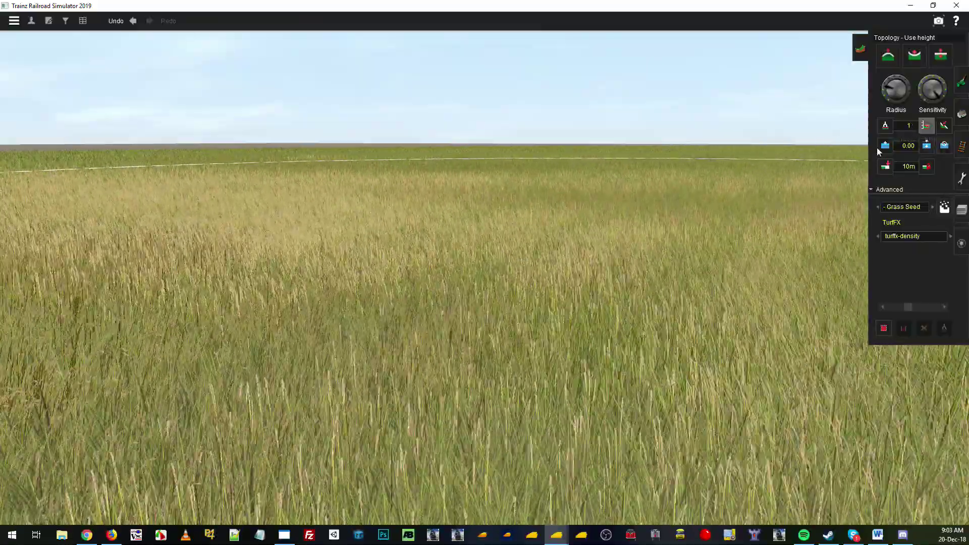
Return the height value to 0.6 and repaint the densest grass seed areas with Use height.
{"action": "double_click", "coordinate": [908, 126]}
{"action": "type", "text": ".6"}
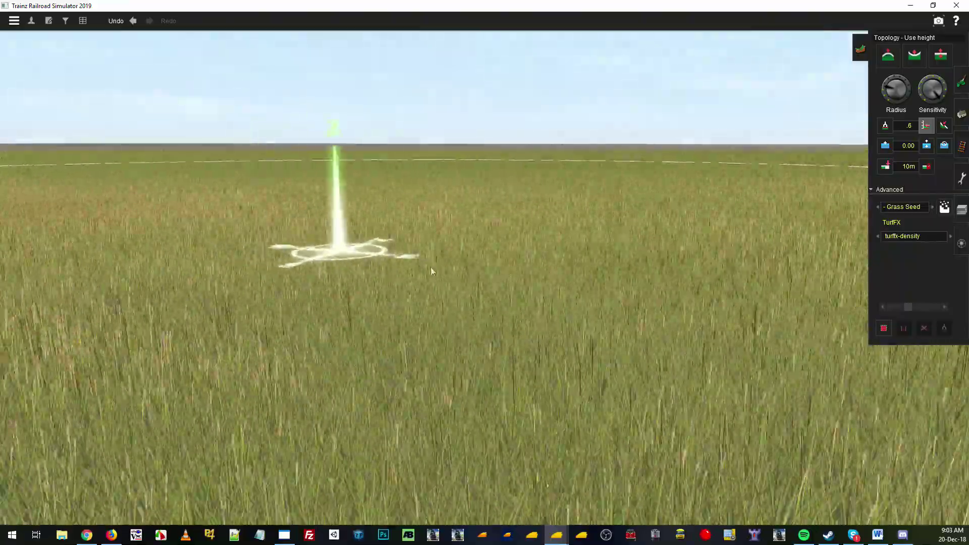
{"action": "mouse_move", "coordinate": [614, 306]}
{"action": "right_mouse_down"}
{"action": "mouse_move", "coordinate": [590, 283]}
{"action": "mouse_move", "coordinate": [473, 413]}
{"action": "right_mouse_up"}
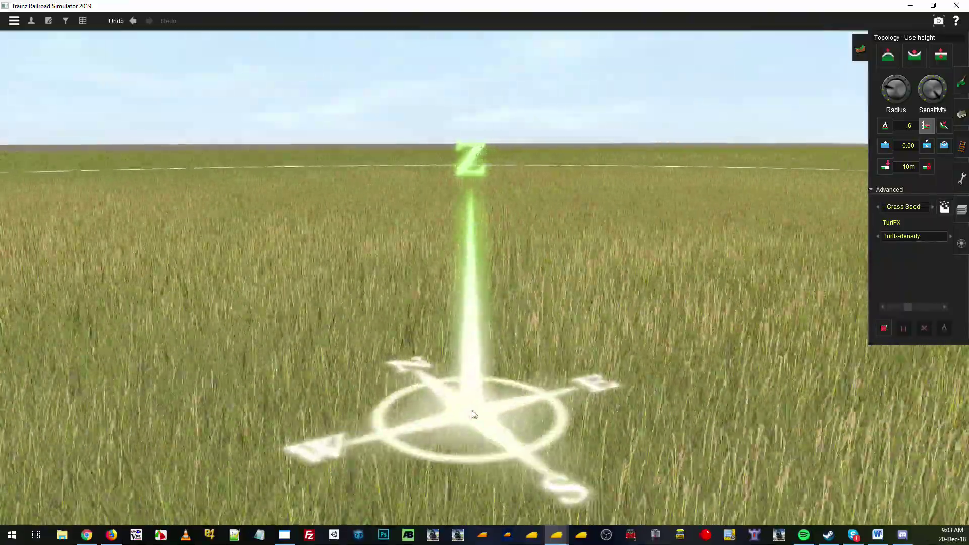
{"action": "scroll", "coordinate": [550, 419], "scroll_direction": "down", "scroll_amount": 5}
{"action": "scroll", "coordinate": [504, 227], "scroll_direction": "up", "scroll_amount": 5}
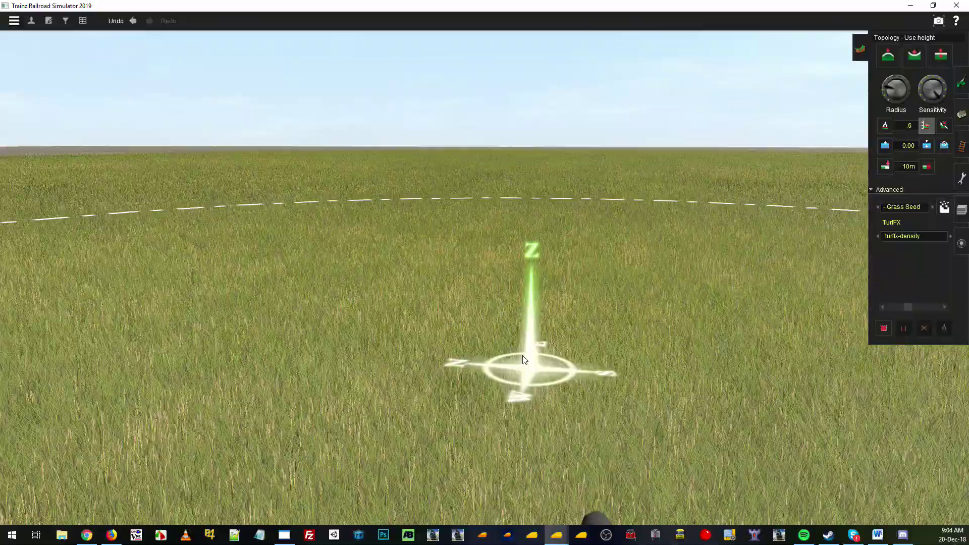